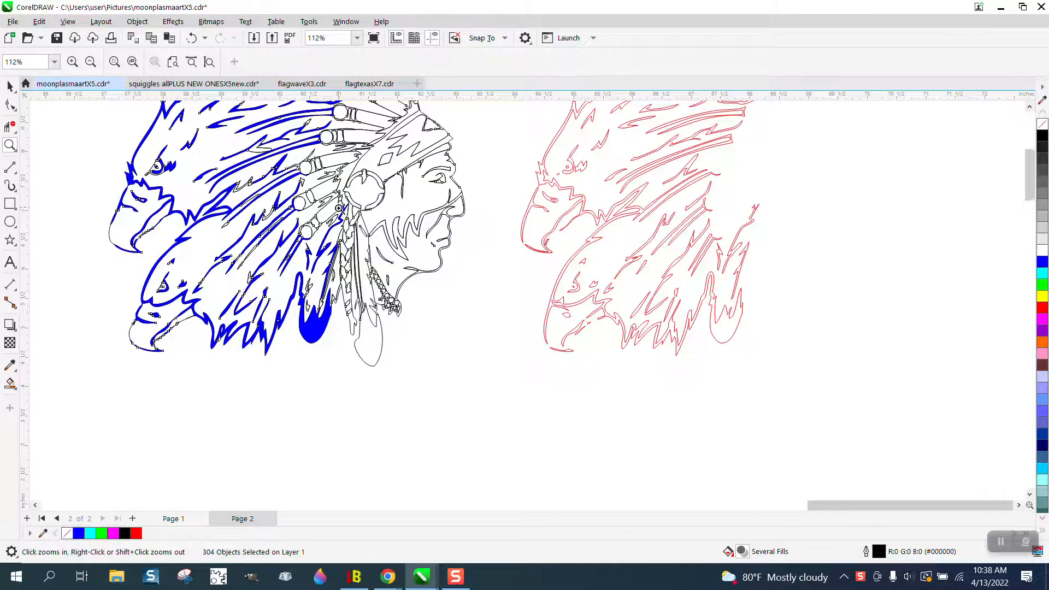
Step: Select the grouped red eagle line art beside the original artwork and move it to about X 66.42, Y 7.10 inches
scroll(340, 209, down, 1)
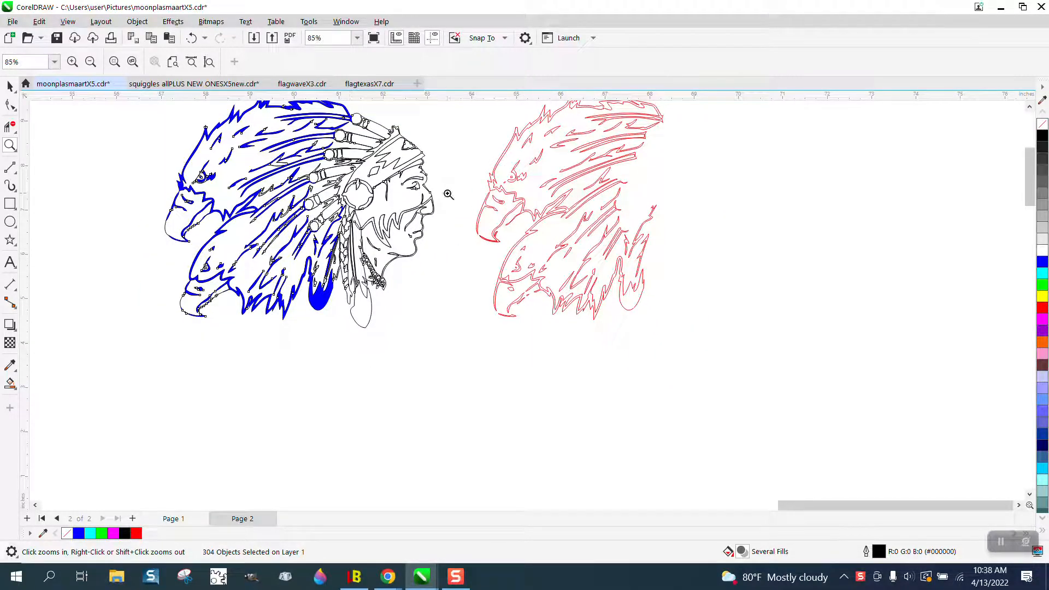
scroll(542, 289, down, 1)
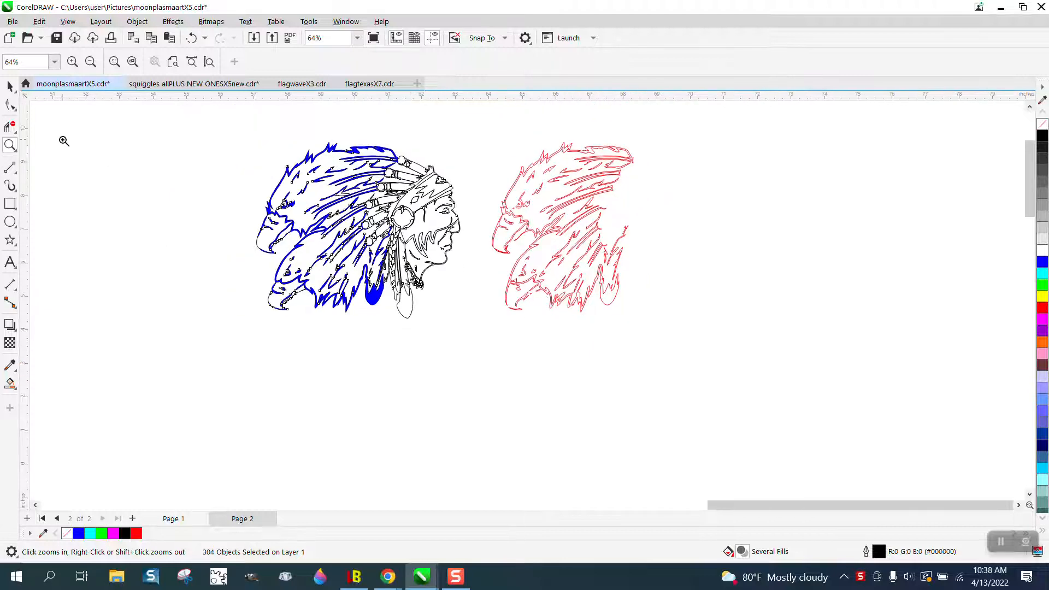
click(10, 86)
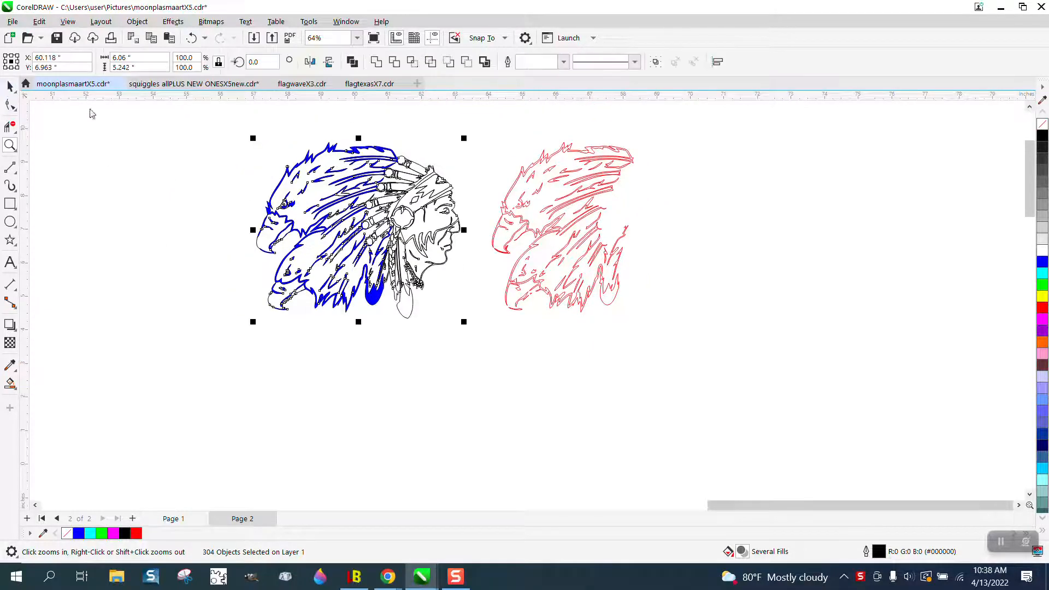
click(517, 190)
drag(517, 191, 560, 210)
click(631, 224)
click(137, 21)
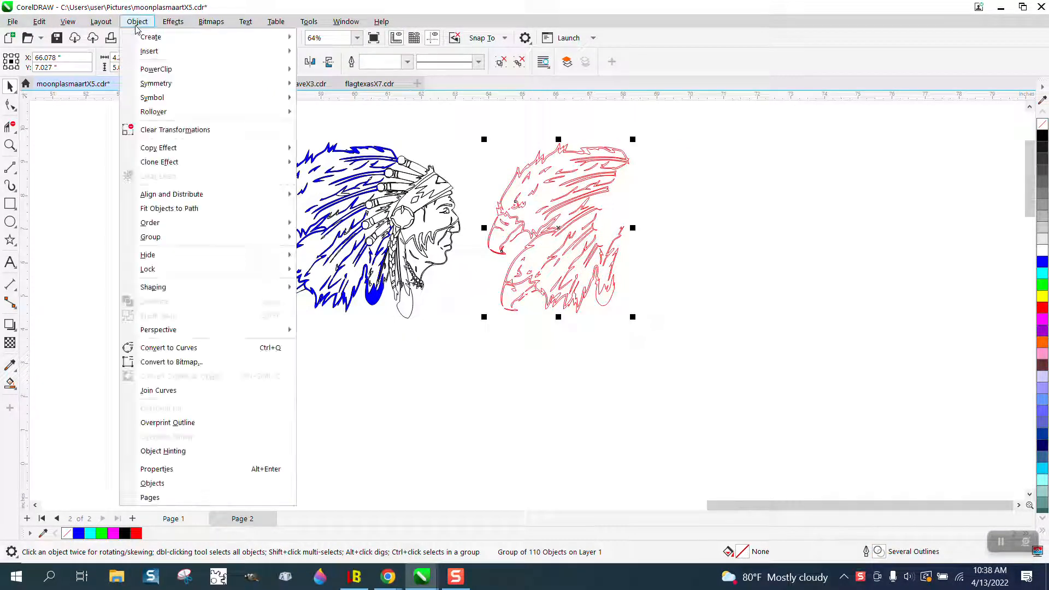
mouse_move(162, 245)
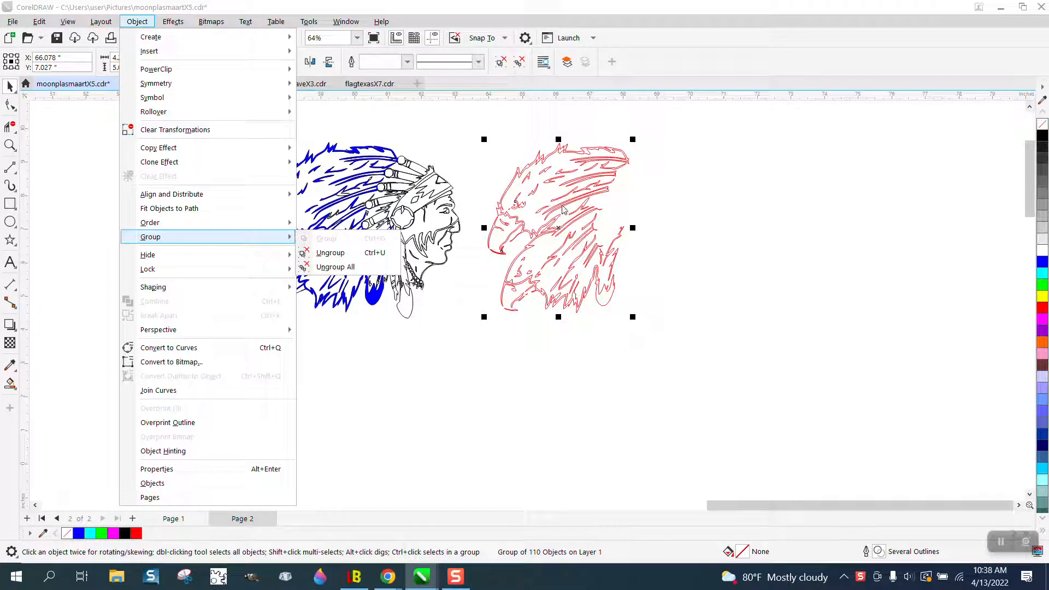
drag(563, 209, 575, 204)
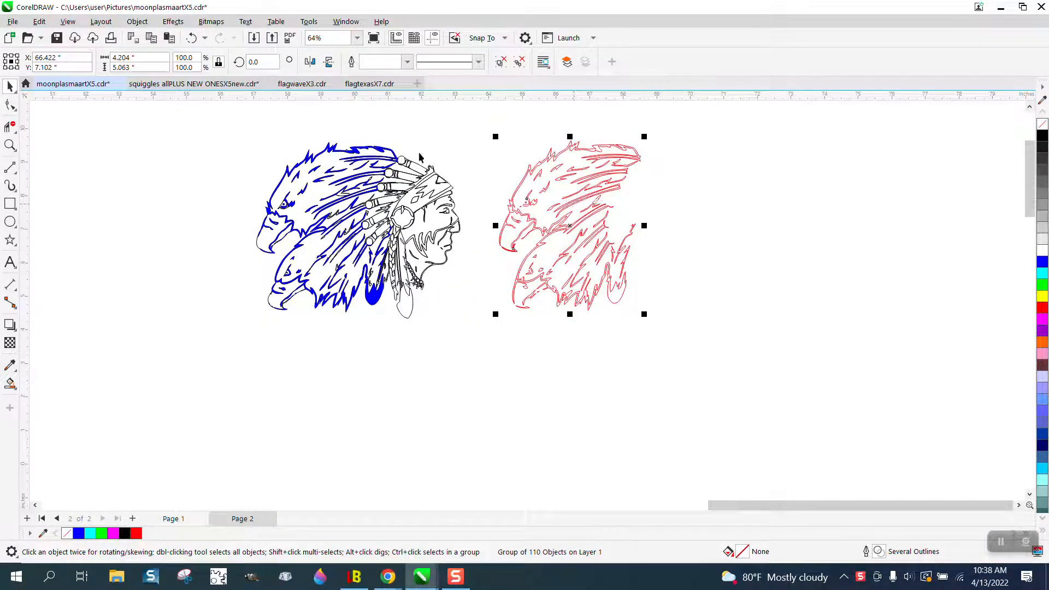
Step: Try a one-step outside contour with round corners and a 0.25-inch offset on the red eagle group, and undo it
click(173, 22)
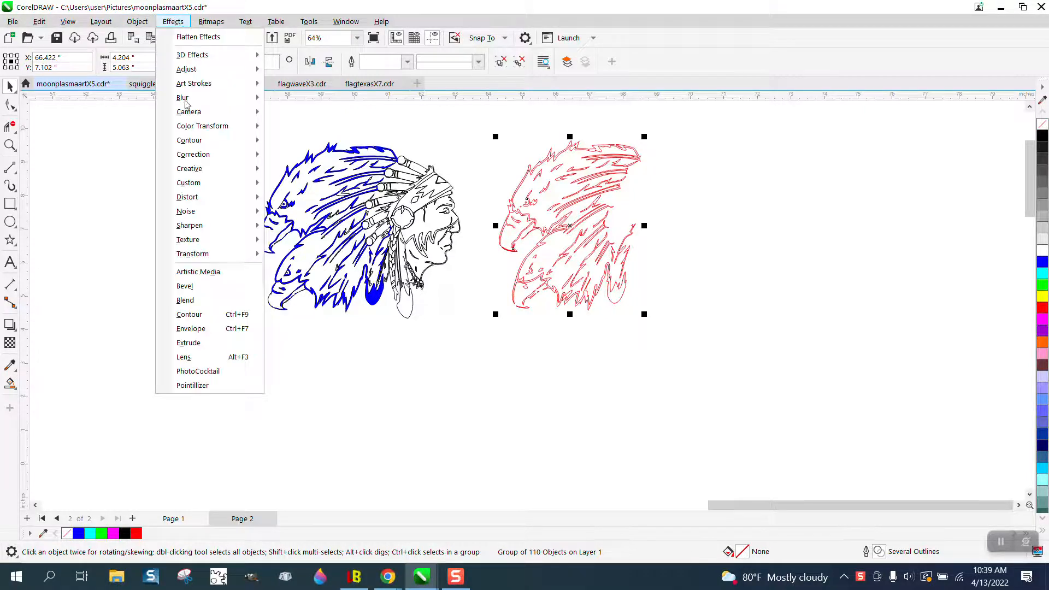
click(190, 315)
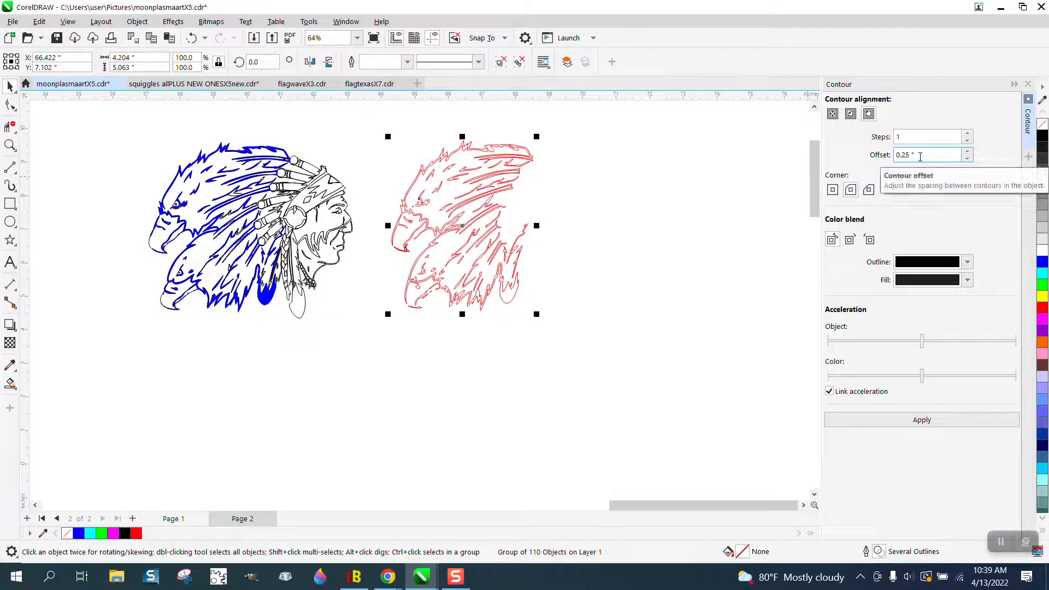
click(850, 192)
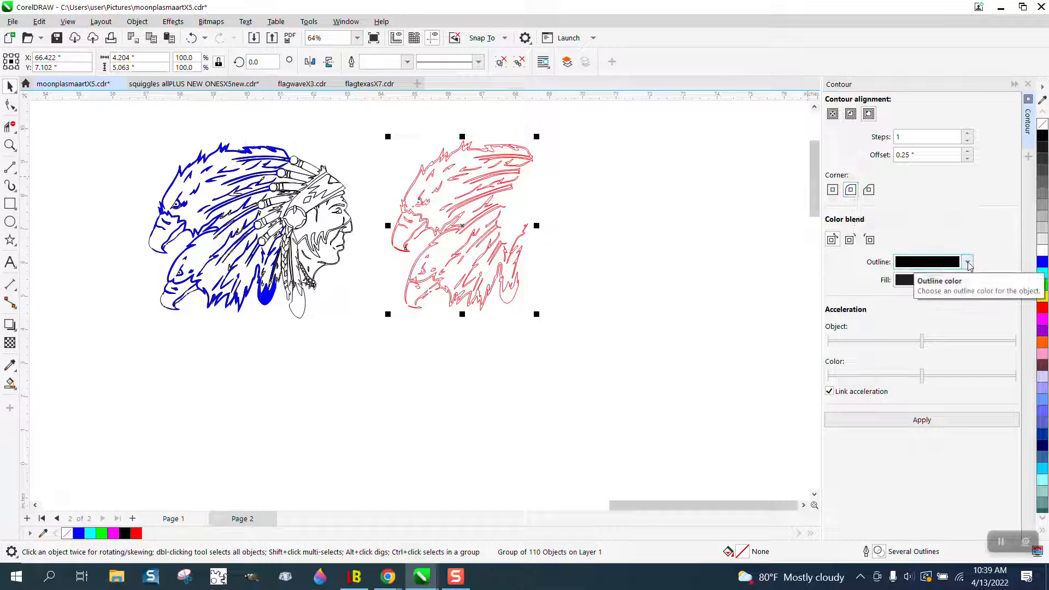
click(930, 421)
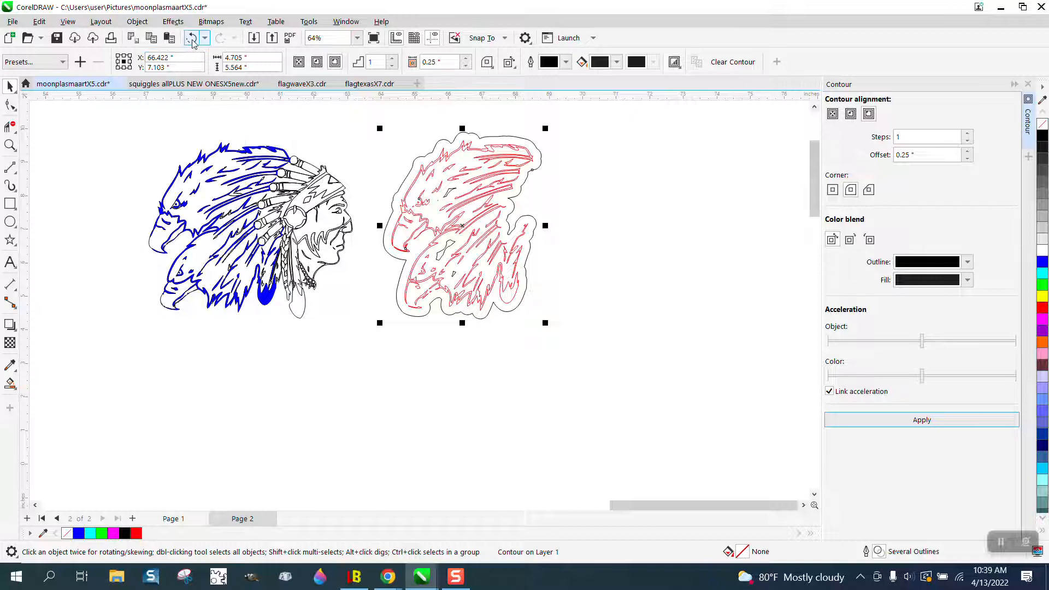
key(ctrl+z)
Step: Apply the outside contour to the red eagle group with a 0.2-inch offset
drag(922, 155, 883, 158)
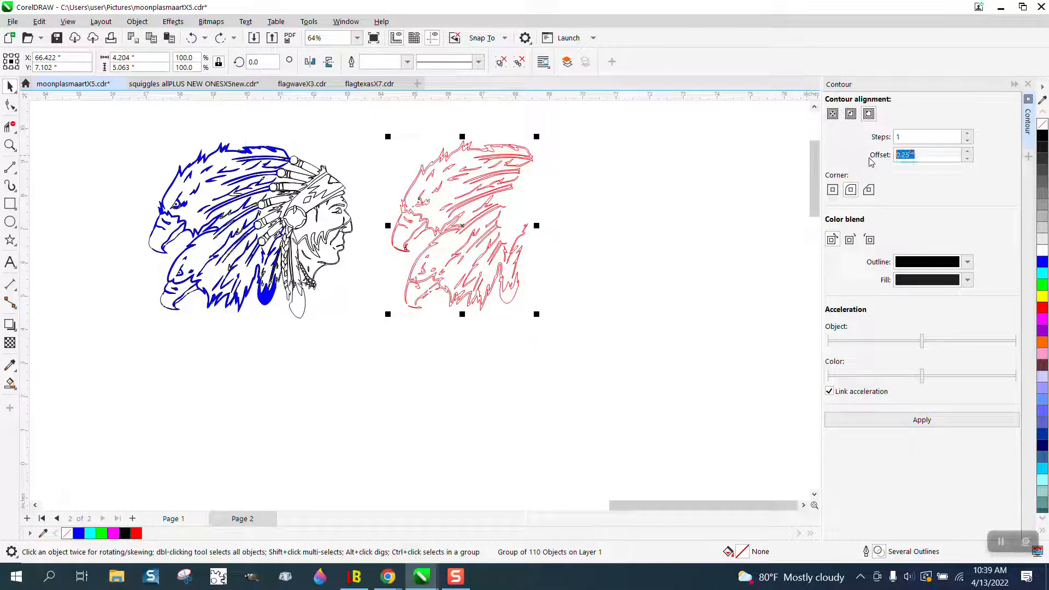
text(.2)
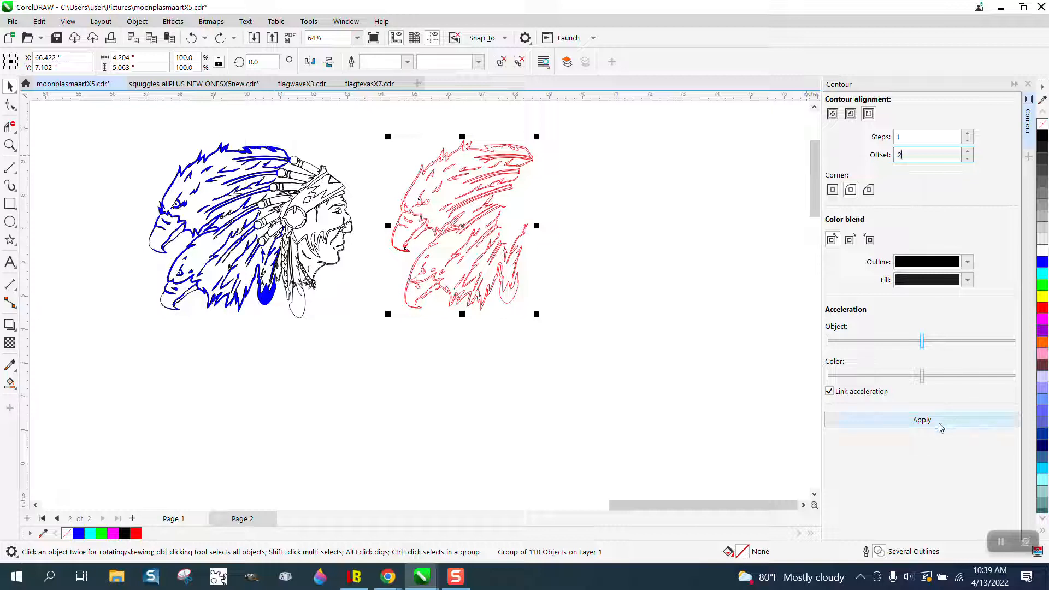
click(942, 426)
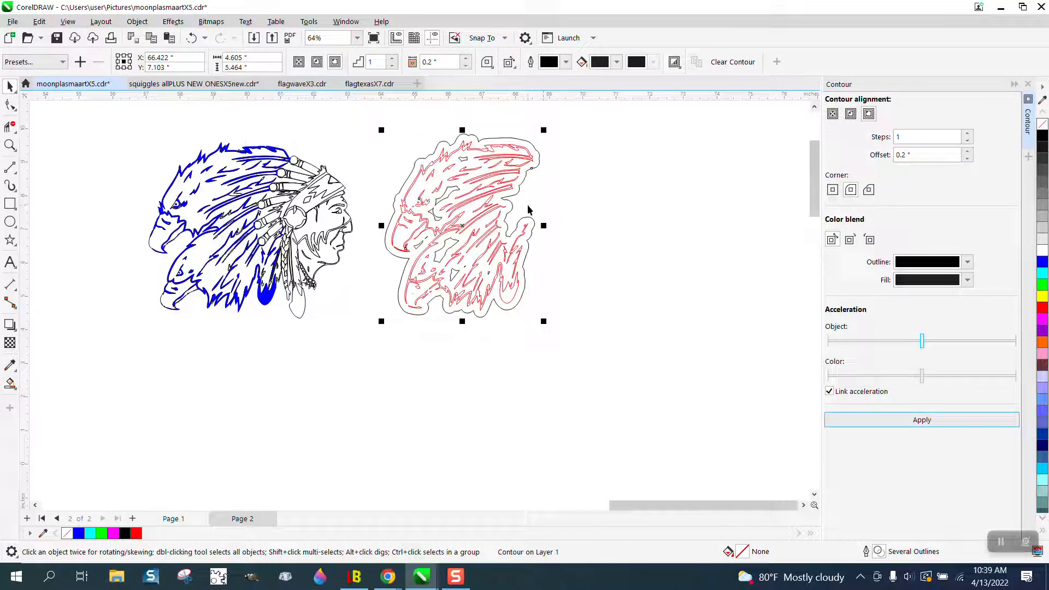
Step: Break the contour apart from the red eagle group and nudge the black contour curve 7 inches to the right
click(138, 21)
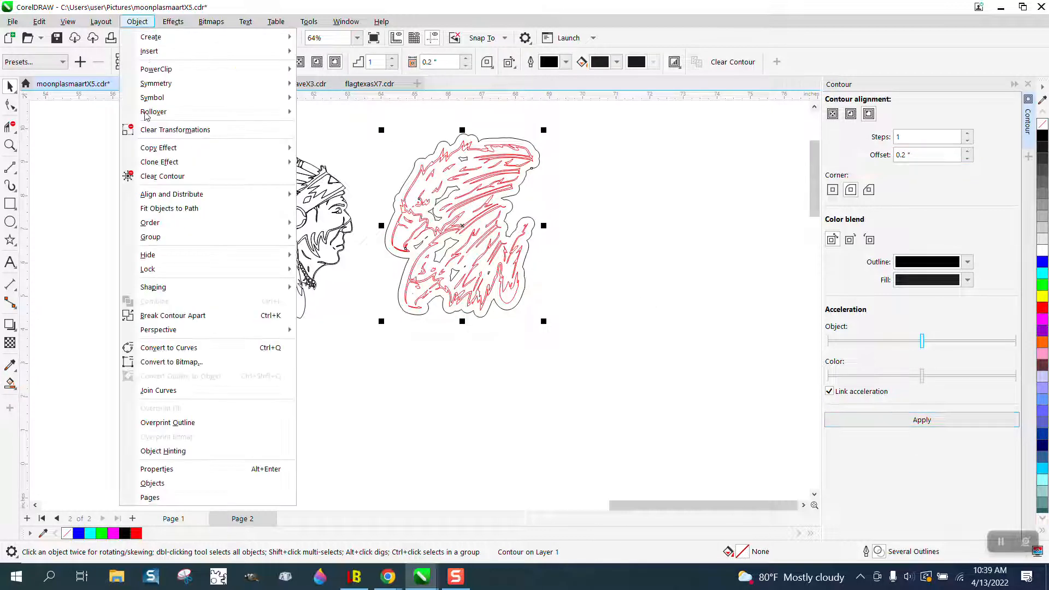
click(159, 315)
click(383, 257)
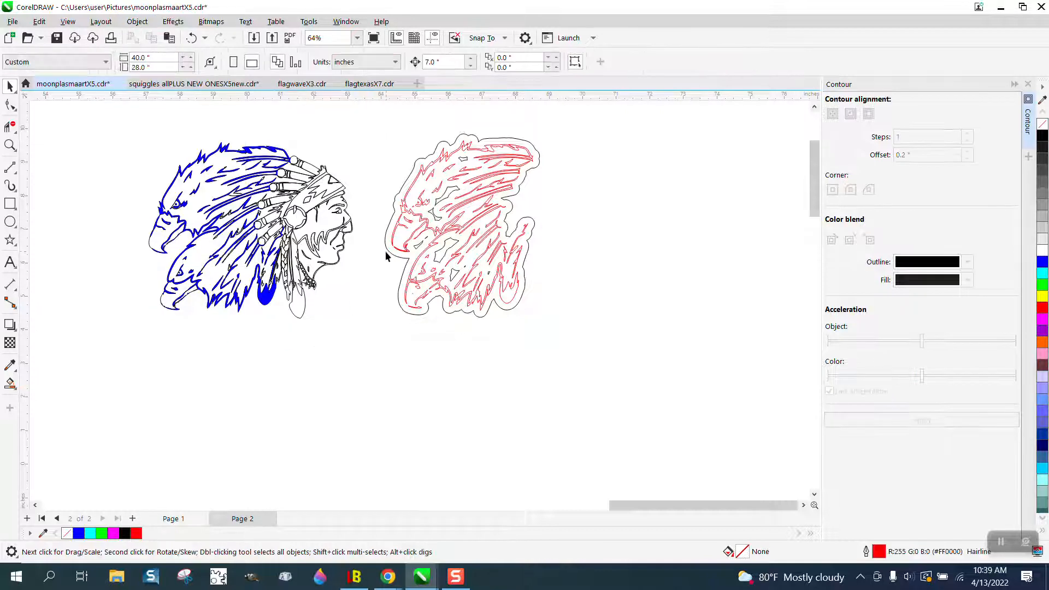
click(387, 246)
key(Right)
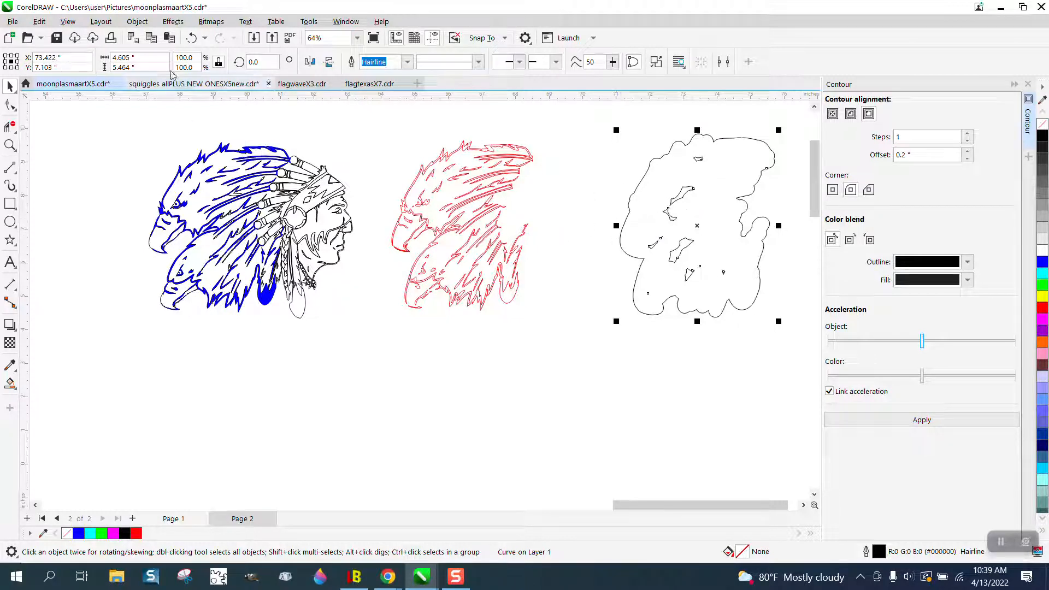
Step: Break the separated contour curve apart into its outer outline and inner pieces
click(138, 21)
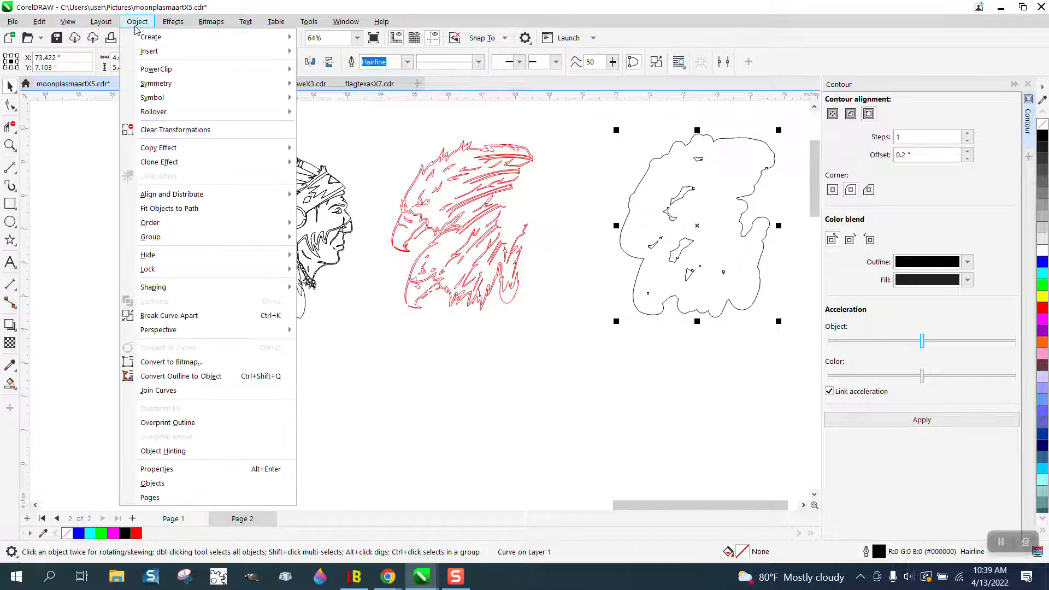
click(171, 313)
click(526, 332)
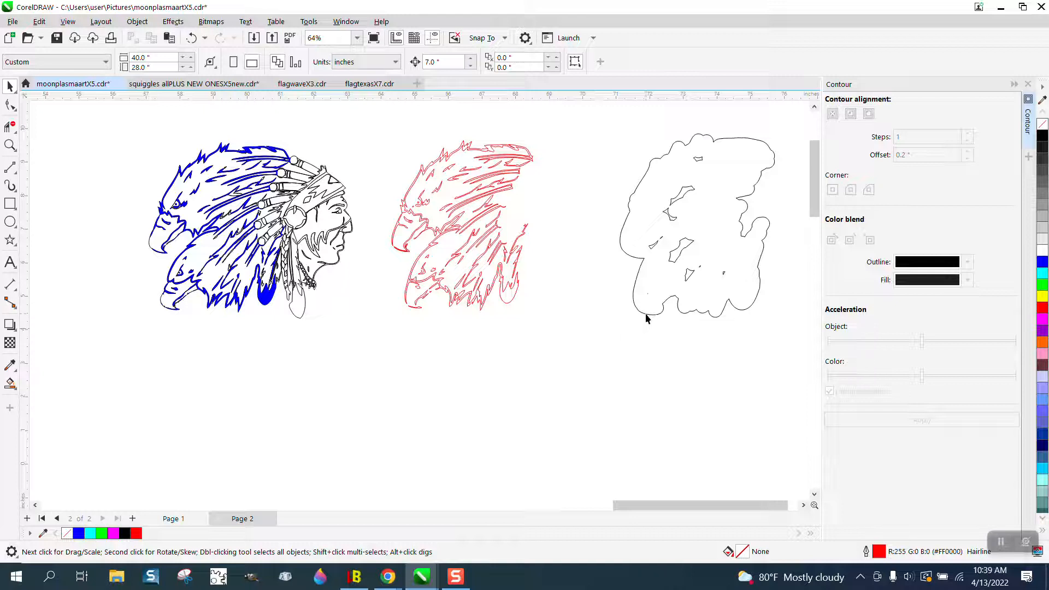
Step: Move the outer outline back around the red eagles and delete the small inner pieces left behind
click(647, 315)
key(ctrl+z)
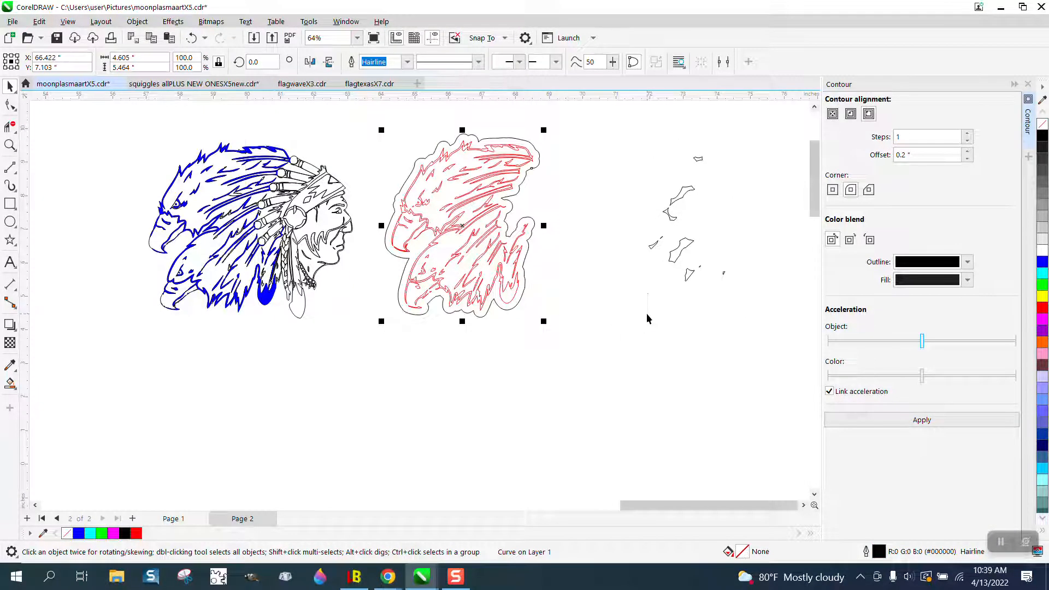
drag(643, 139, 756, 302)
key(Delete)
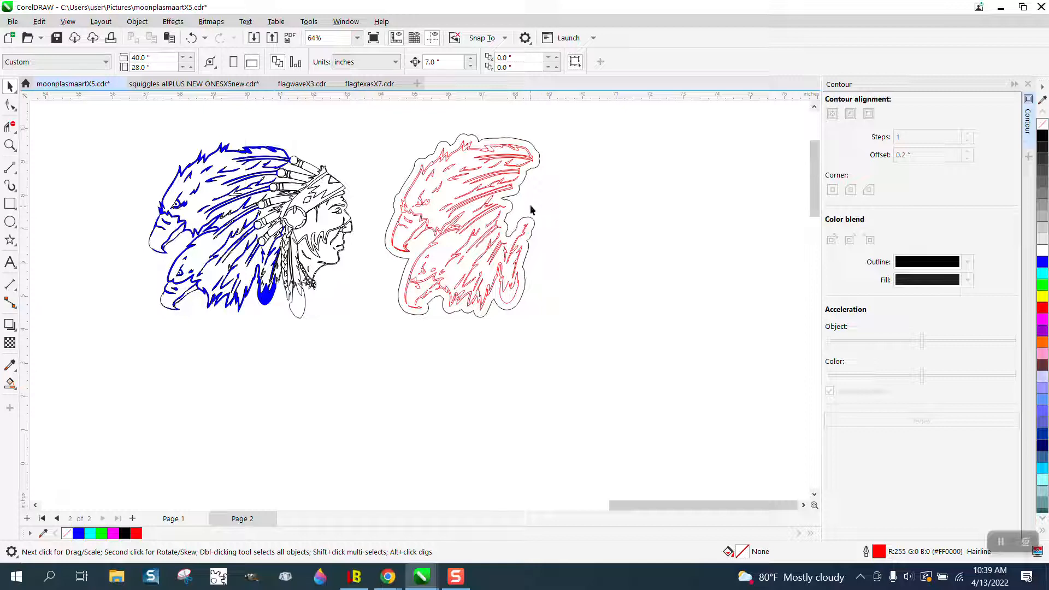
Step: Try a blue Smart Fill in the region between the black outline and the red eagle shapes, and undo it
click(10, 145)
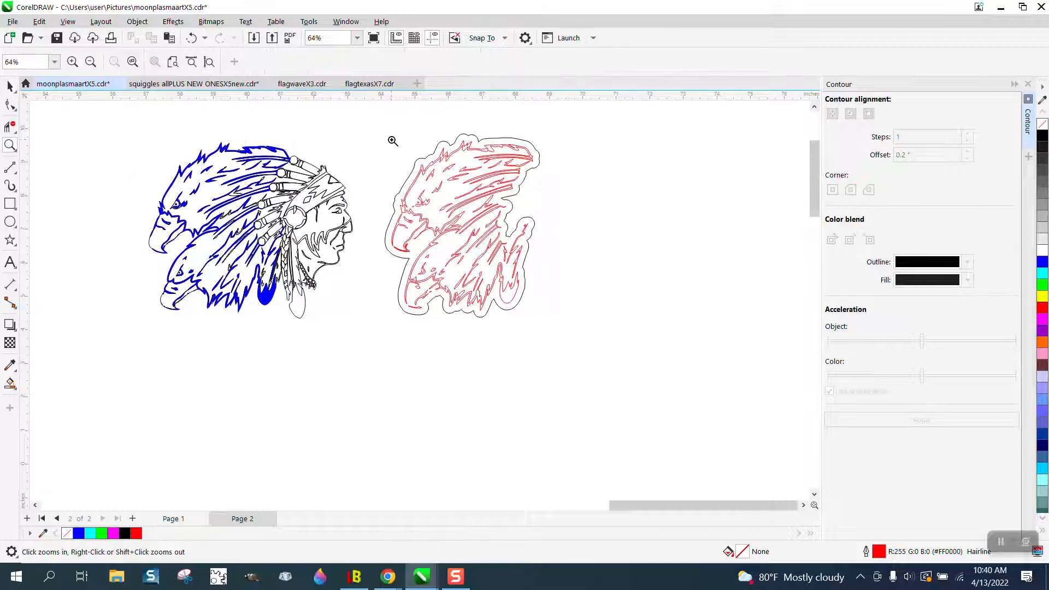
drag(374, 124, 600, 331)
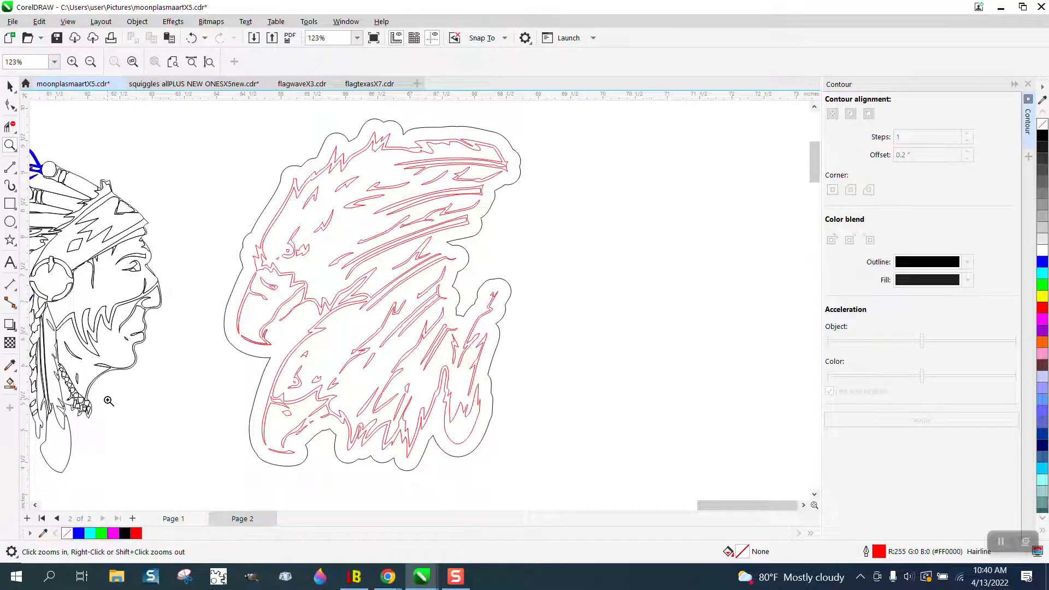
click(10, 384)
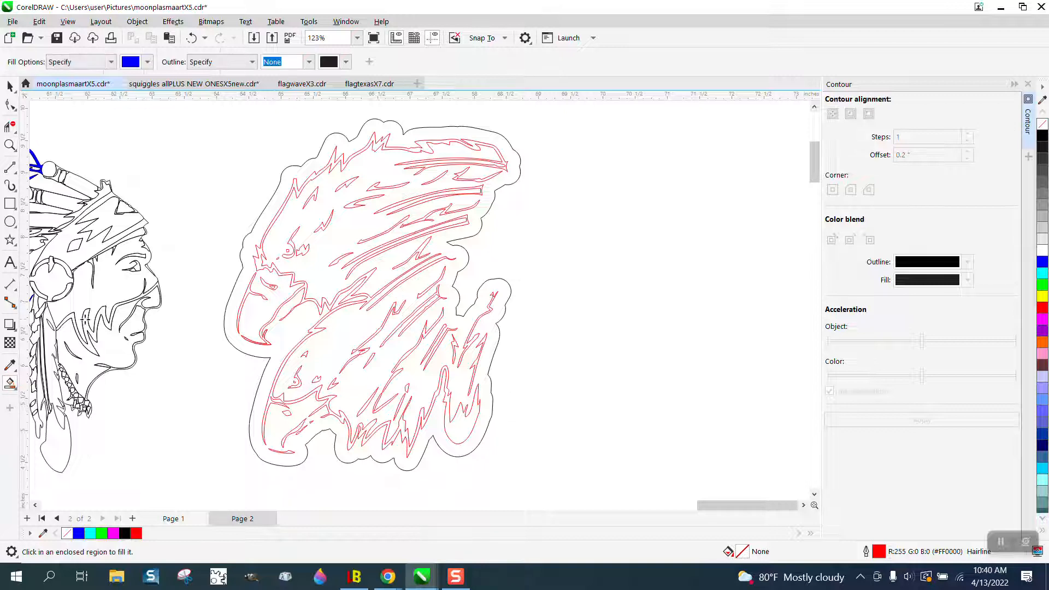
click(235, 303)
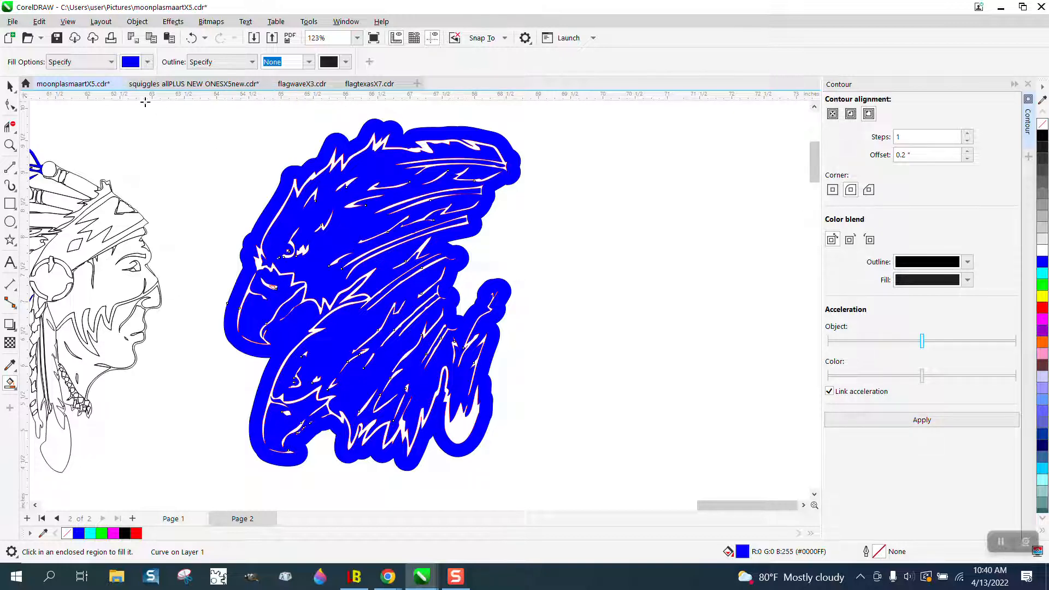
click(192, 38)
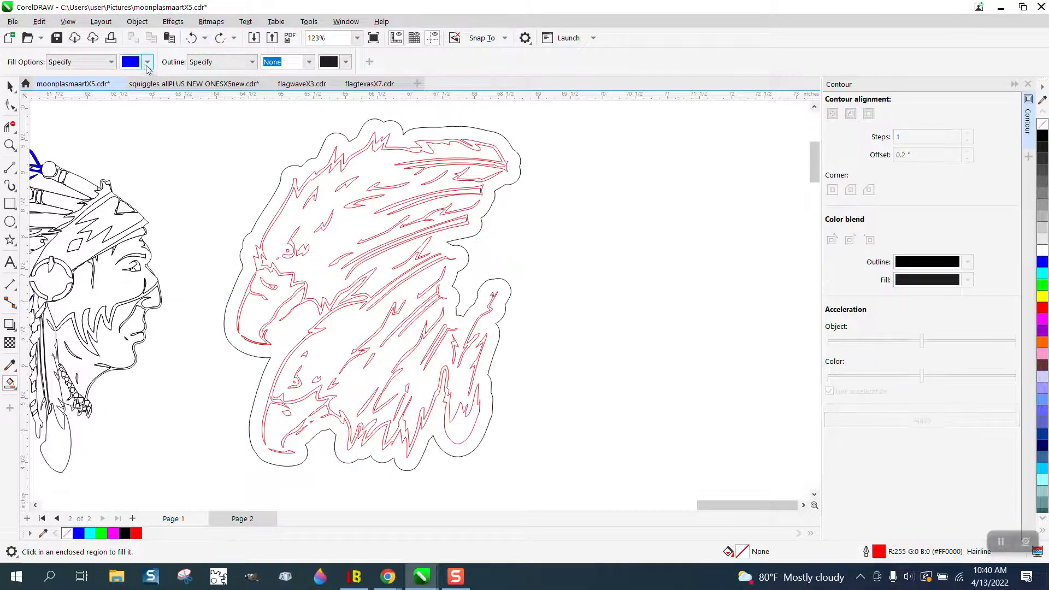
Step: Set the Smart Fill colour to light gray (#CCCCCC) and fill the region between the black outline and the red eagle shapes
click(147, 62)
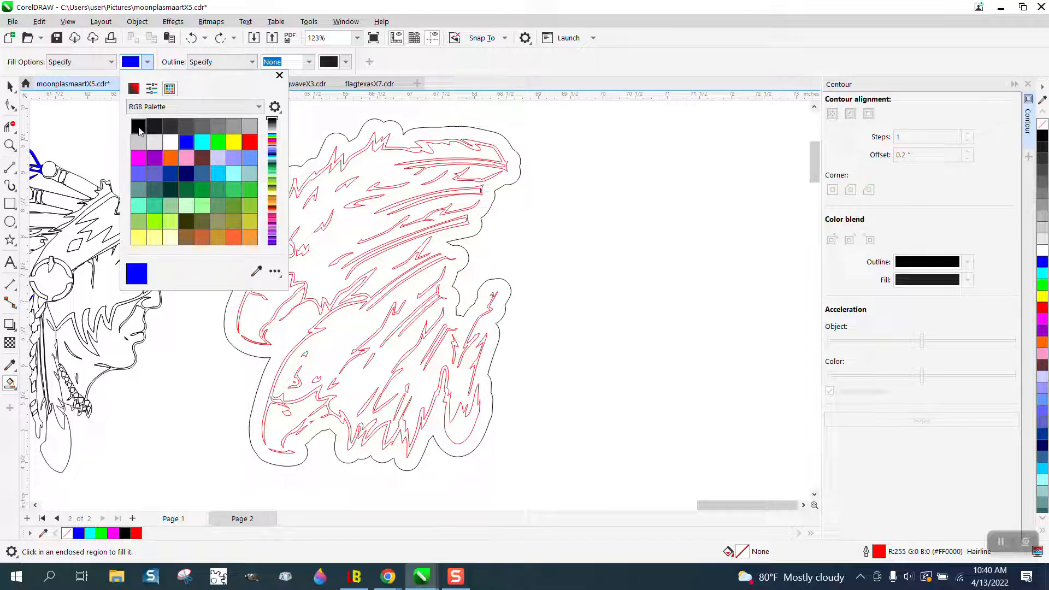
click(139, 142)
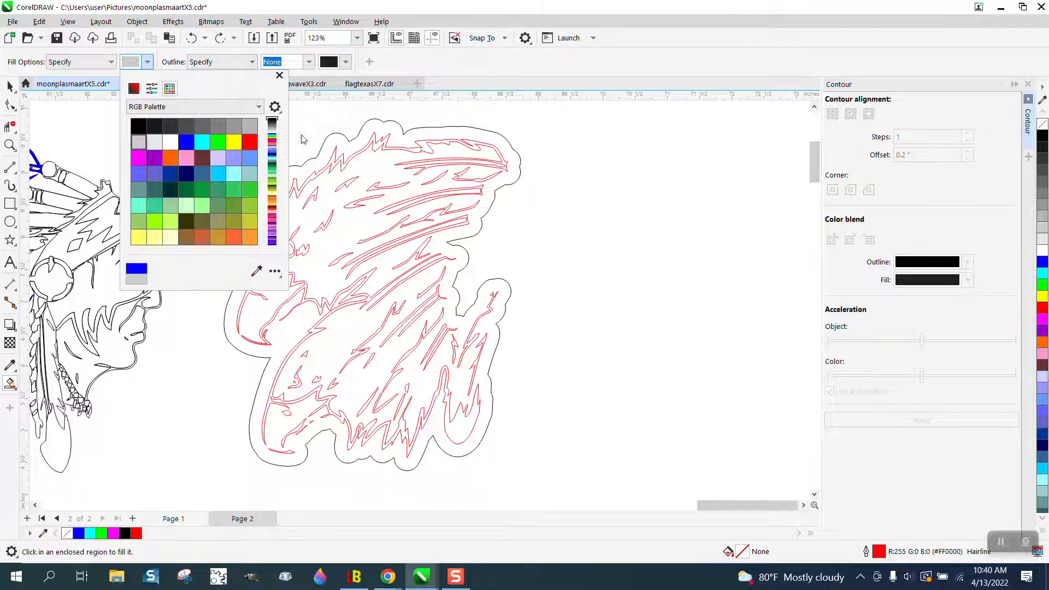
click(330, 148)
click(326, 142)
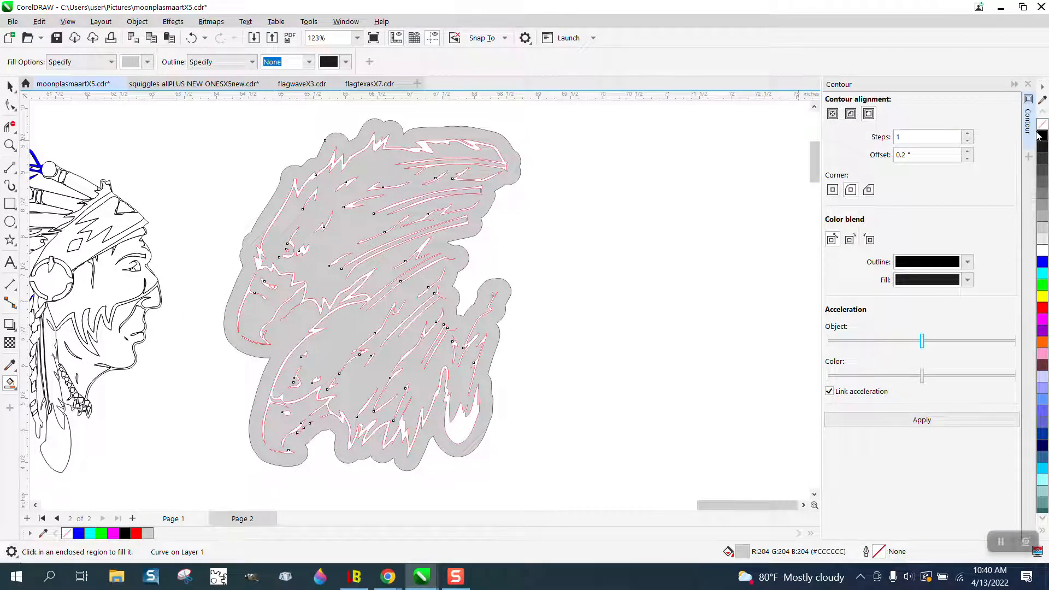
Step: Select the gray filled shape and nudge it 7 inches to the right of the red line art
scroll(492, 199, down, 1)
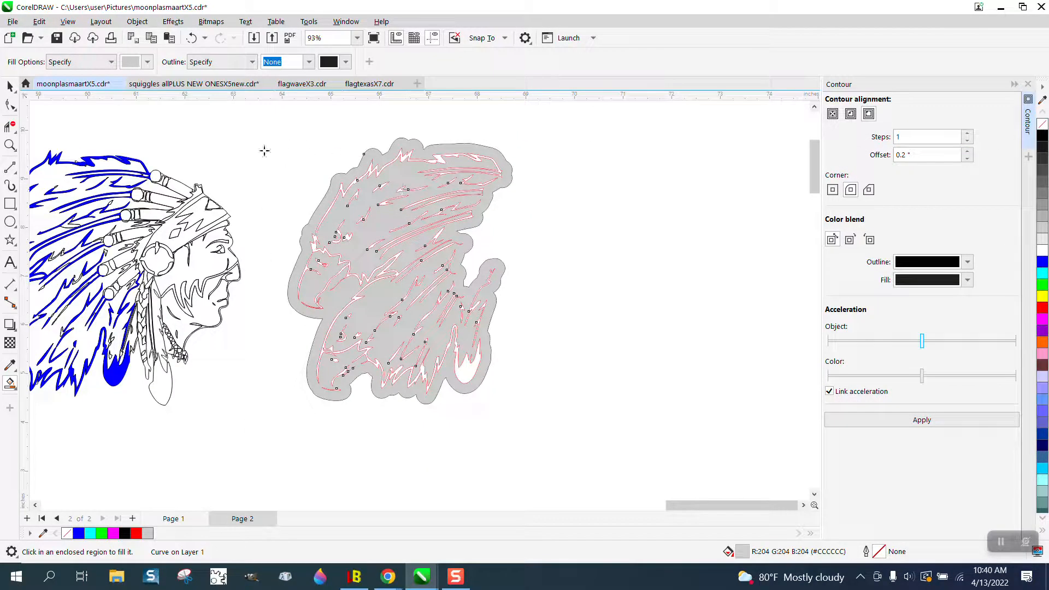
click(9, 86)
click(182, 106)
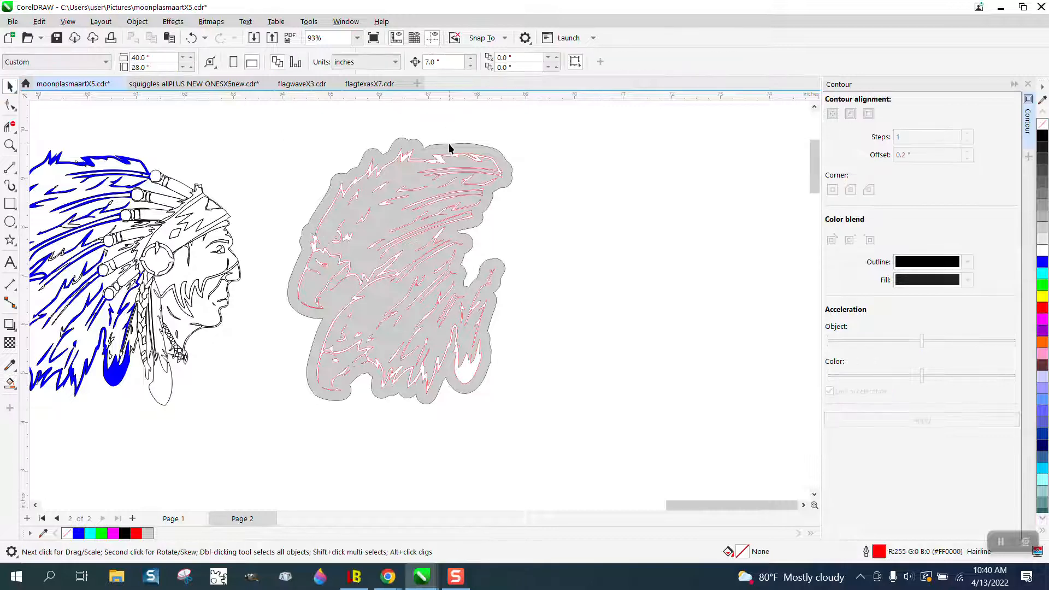
click(450, 147)
key(Right)
Step: Draw a rectangle about 5.63 by 6.69 inches around the gray eagle shape and fill it with yellow
scroll(464, 206, down, 1)
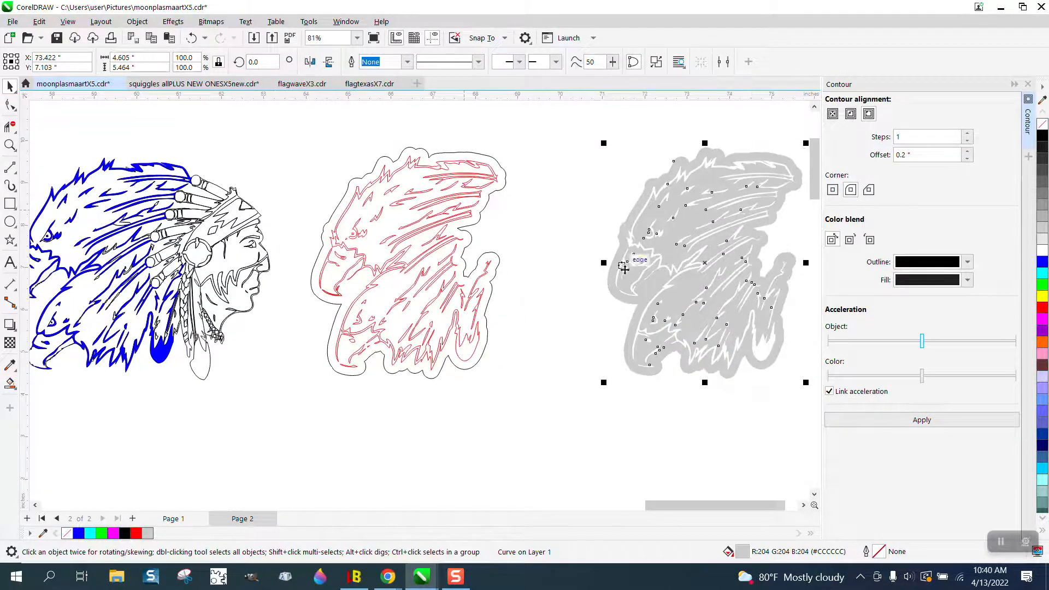
scroll(624, 268, down, 2)
click(10, 203)
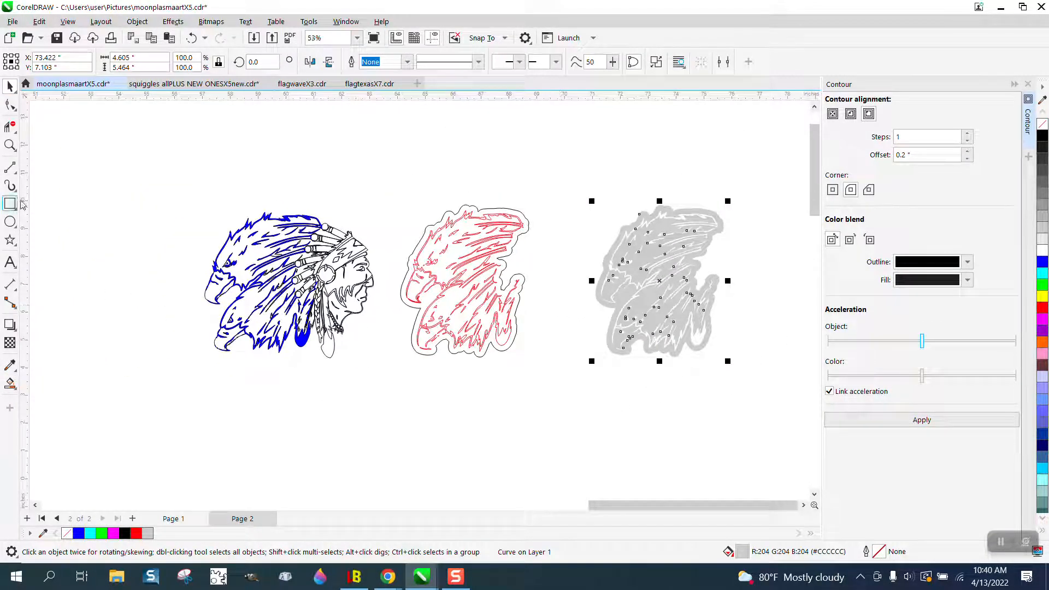
drag(584, 192, 739, 377)
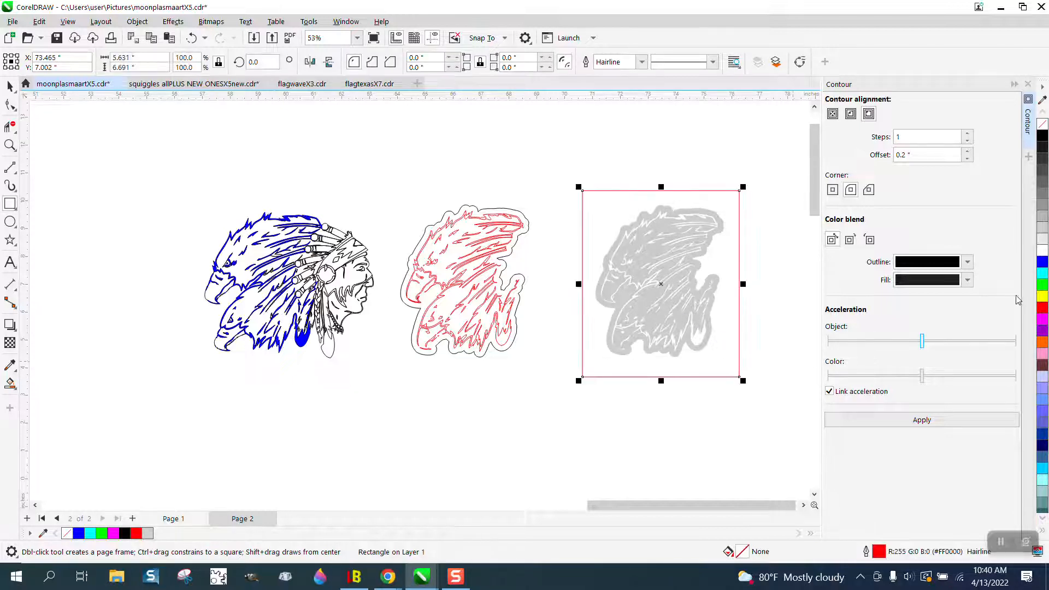
click(1043, 296)
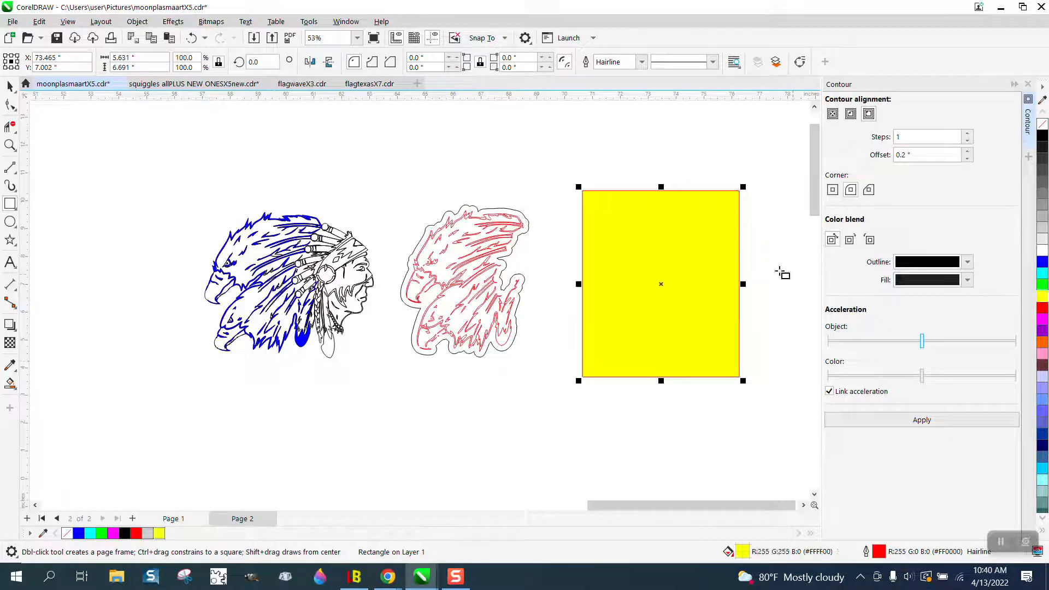
Step: Send the yellow rectangle to the back of the page, behind the gray eagle shape
click(138, 22)
mouse_move(152, 226)
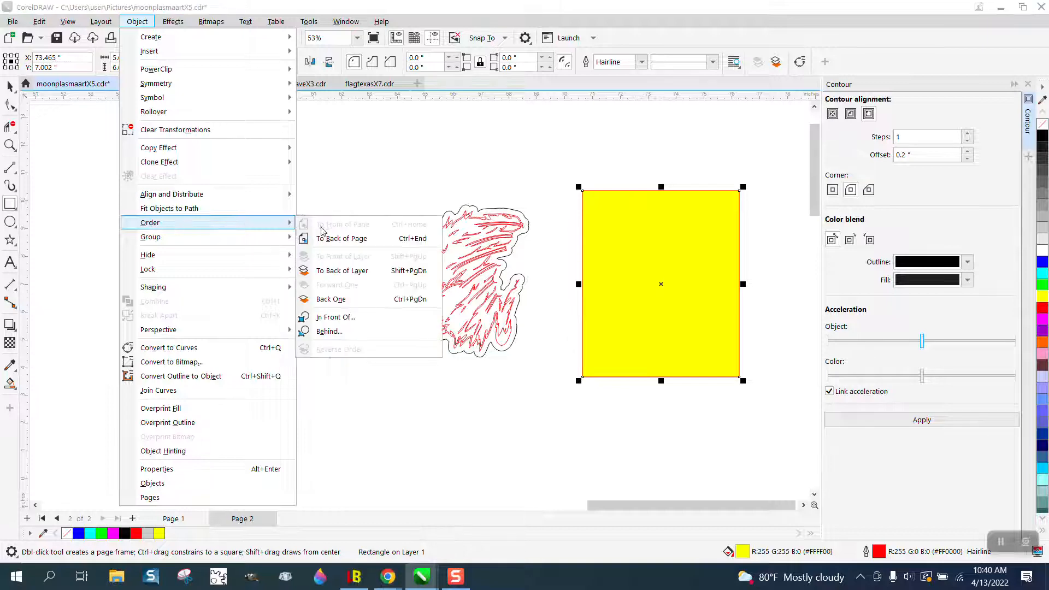
click(326, 238)
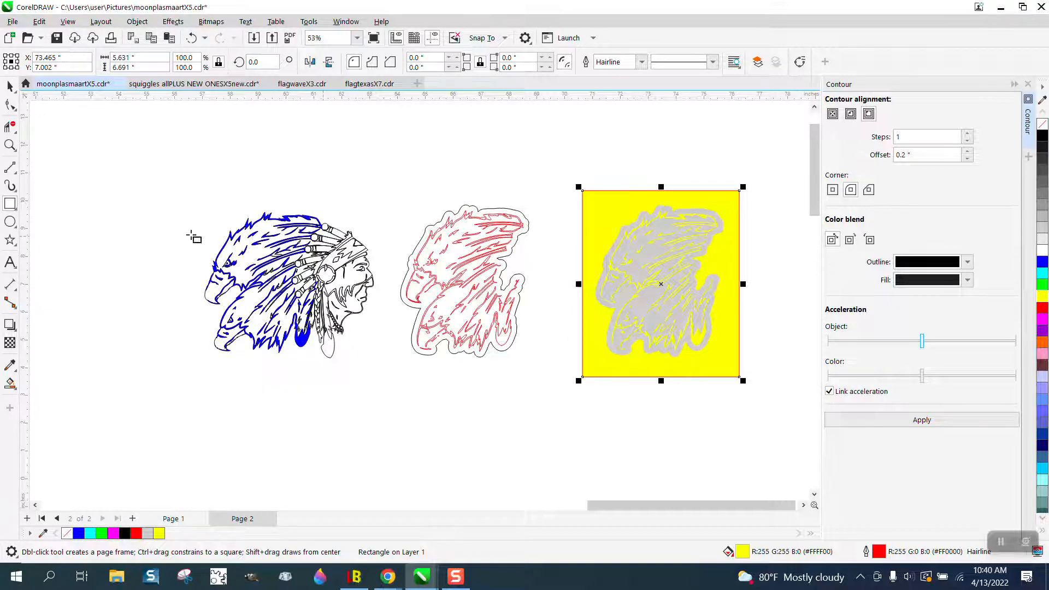
Step: Inspect the gray eagle shape up close against the yellow, checking the head, eye and thin pointed feather cuts
click(10, 145)
drag(598, 194, 776, 378)
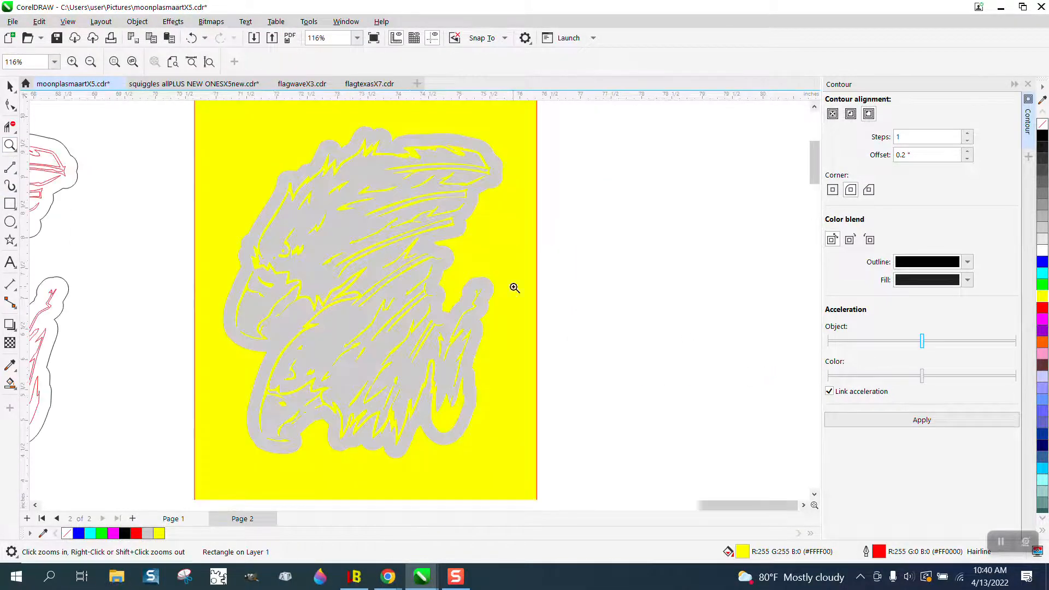
drag(282, 146, 472, 250)
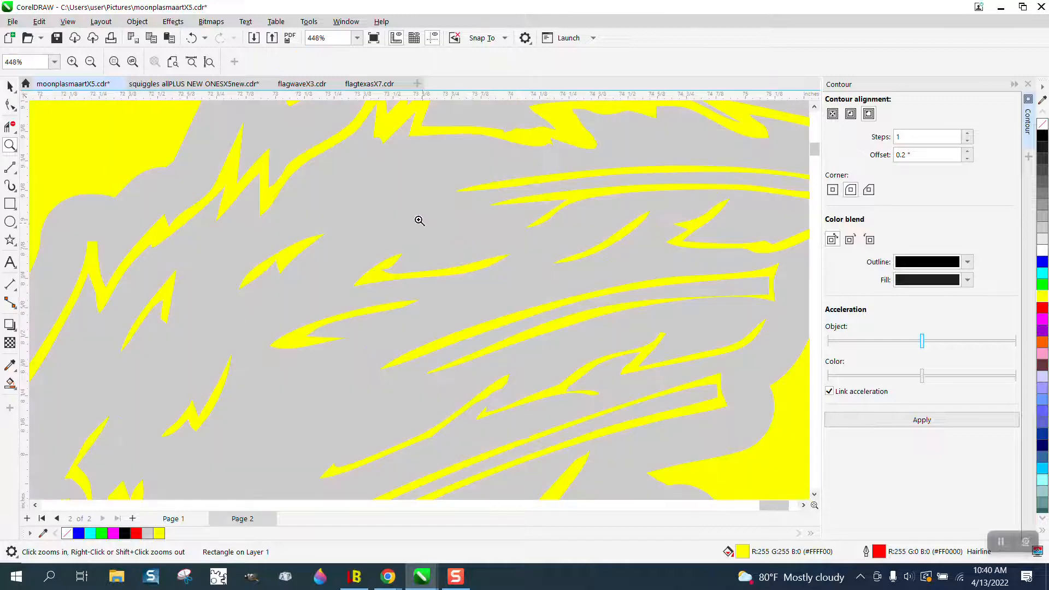
scroll(418, 218, down, 1)
scroll(408, 204, down, 2)
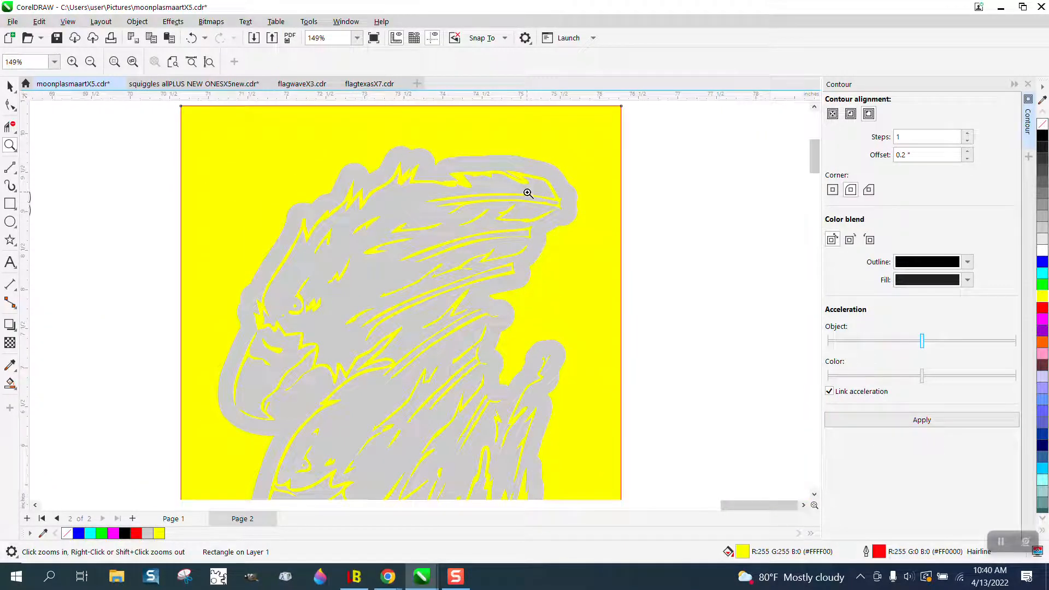
scroll(429, 196, down, 2)
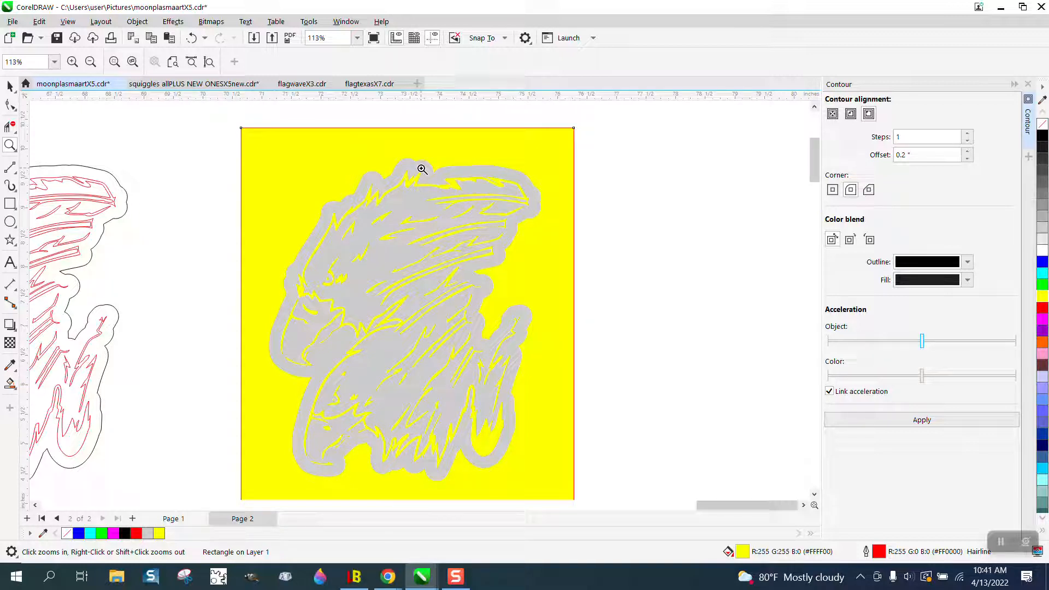
scroll(422, 169, down, 1)
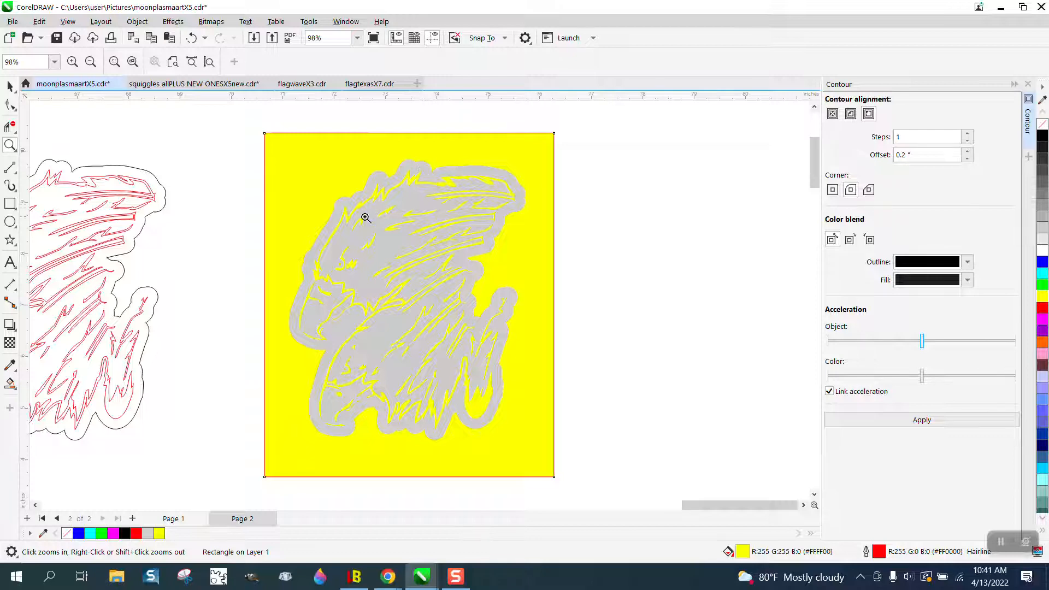
drag(311, 216, 432, 298)
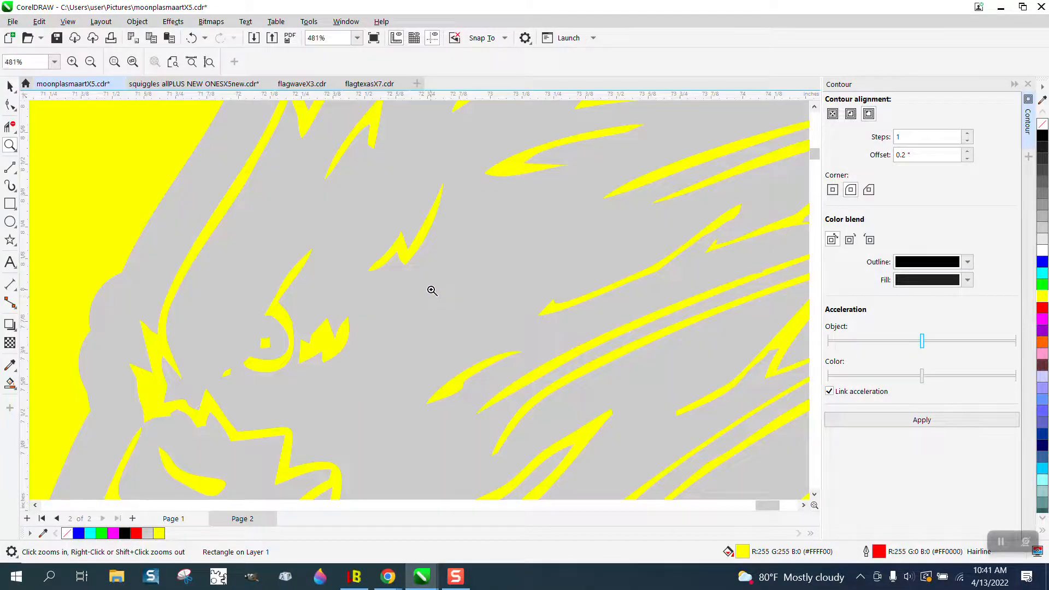
scroll(431, 289, down, 1)
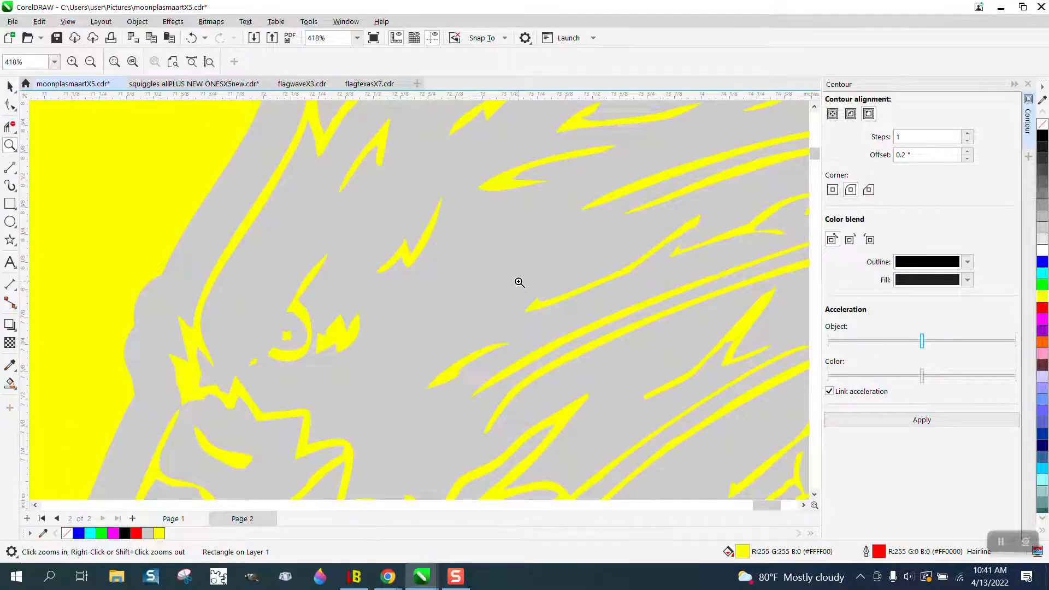
drag(527, 293, 578, 330)
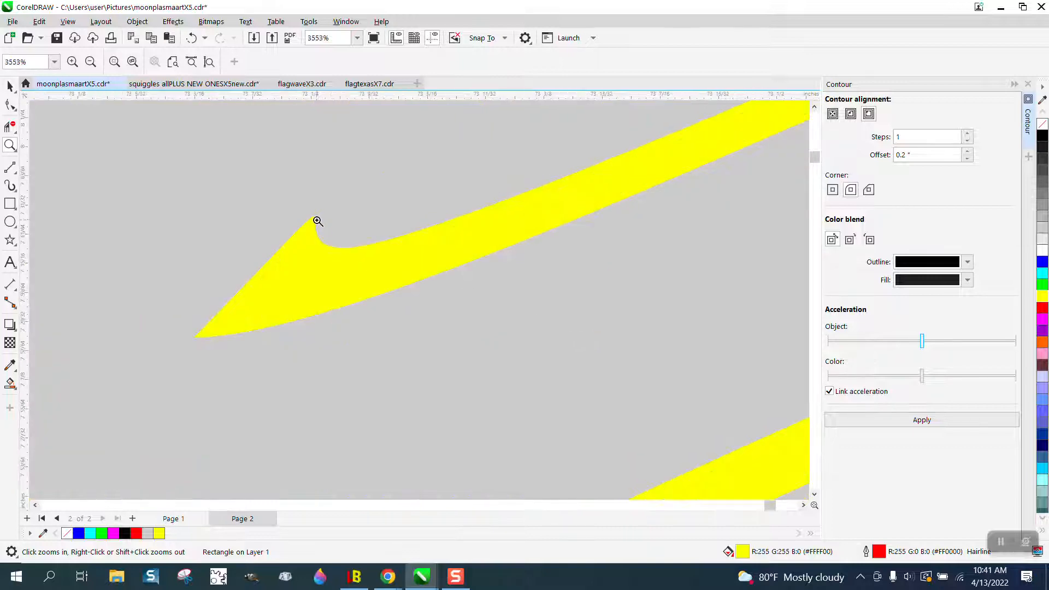
scroll(396, 236, down, 15)
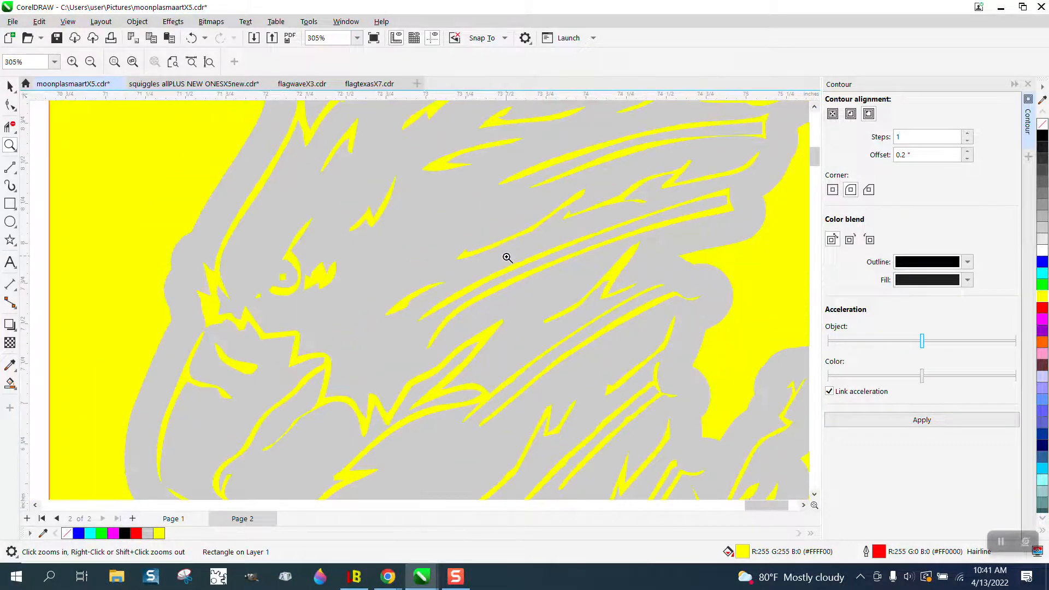
scroll(507, 257, down, 9)
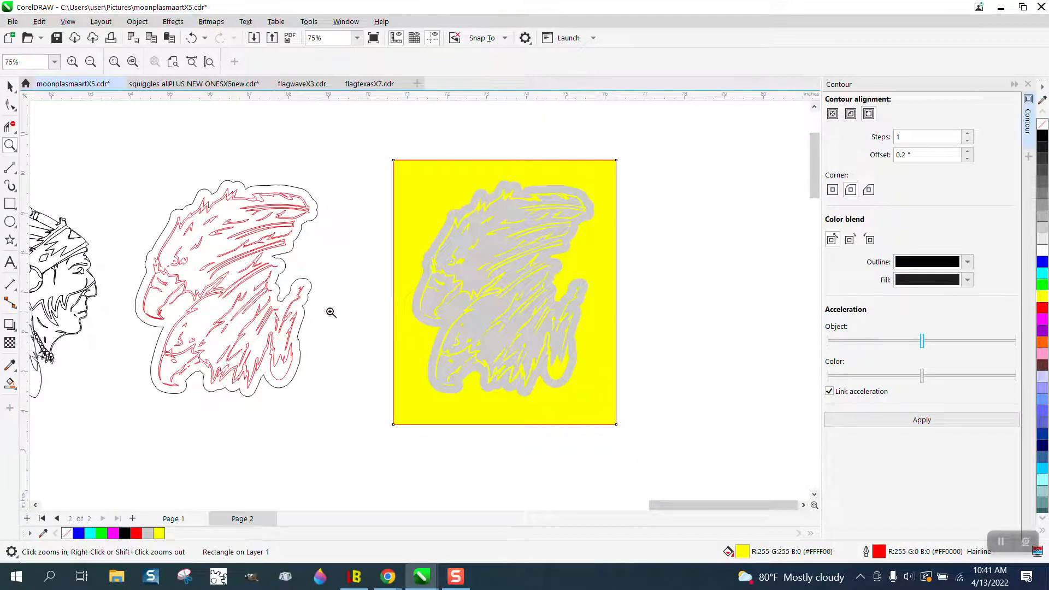
Step: Try to pick the pointed tip of a feather stroke in the red line art with the Shape tool
drag(205, 316, 245, 334)
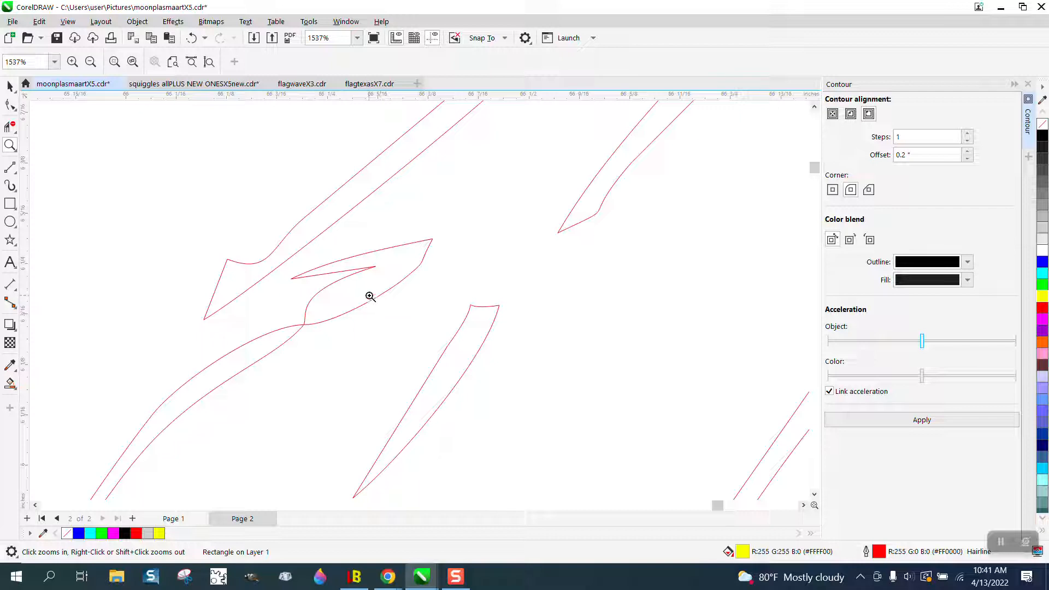
click(10, 127)
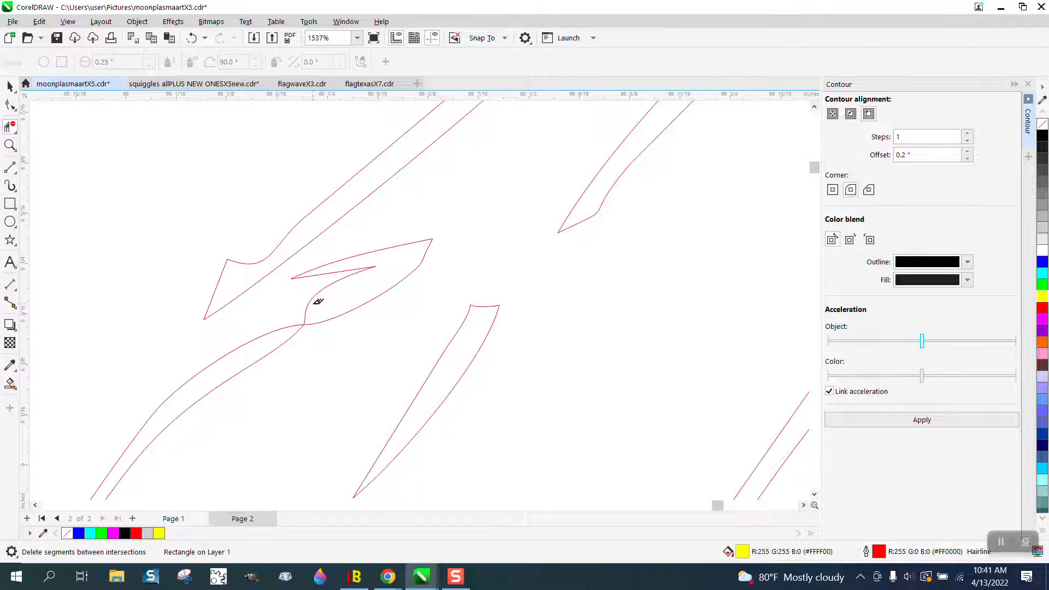
click(16, 110)
click(43, 104)
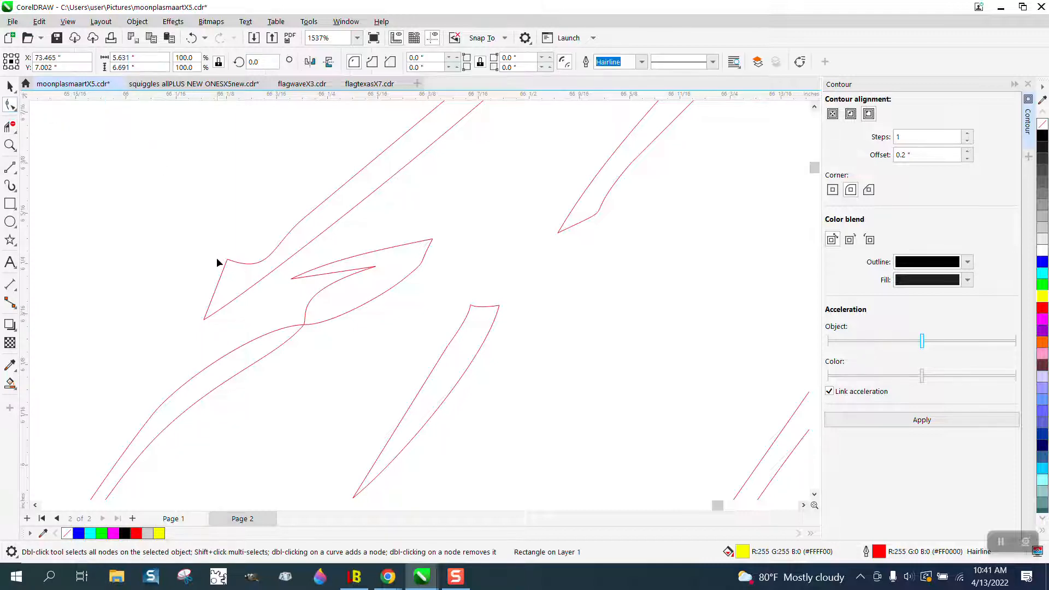
click(229, 265)
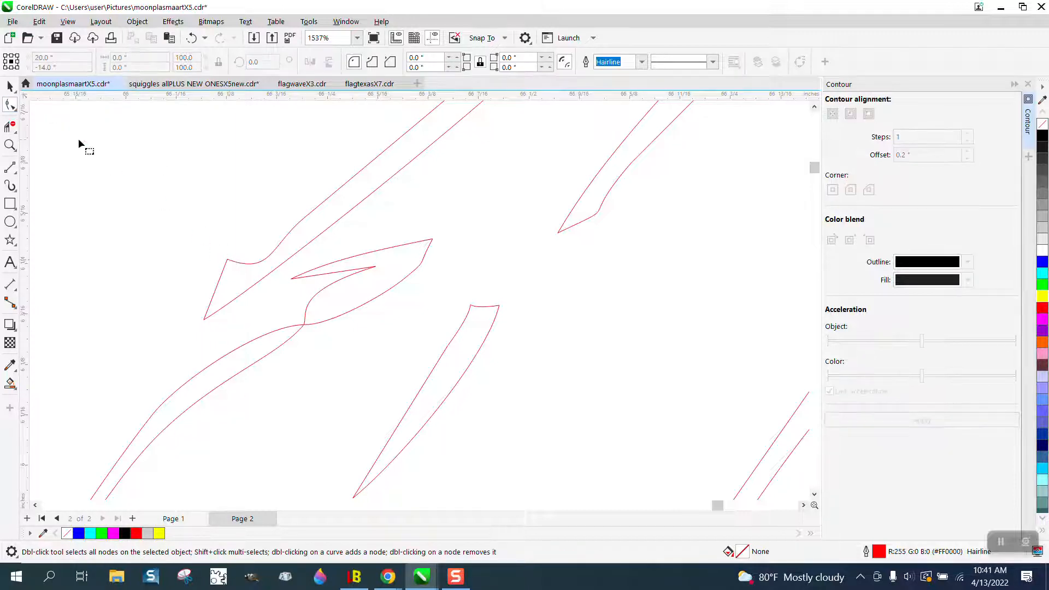
Step: Select the grouped red line art and ungroup it
click(10, 87)
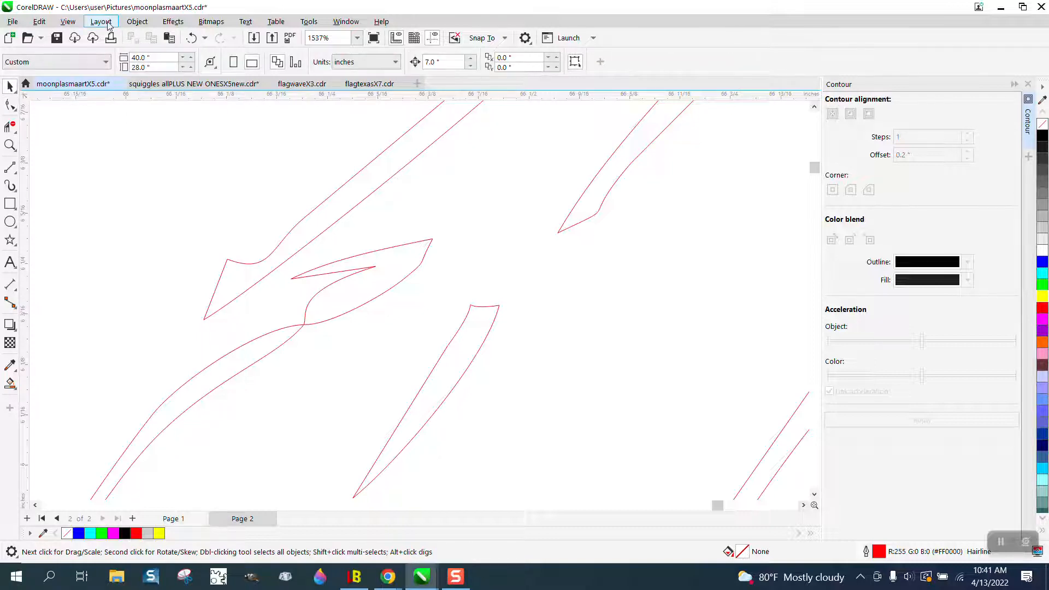
click(137, 21)
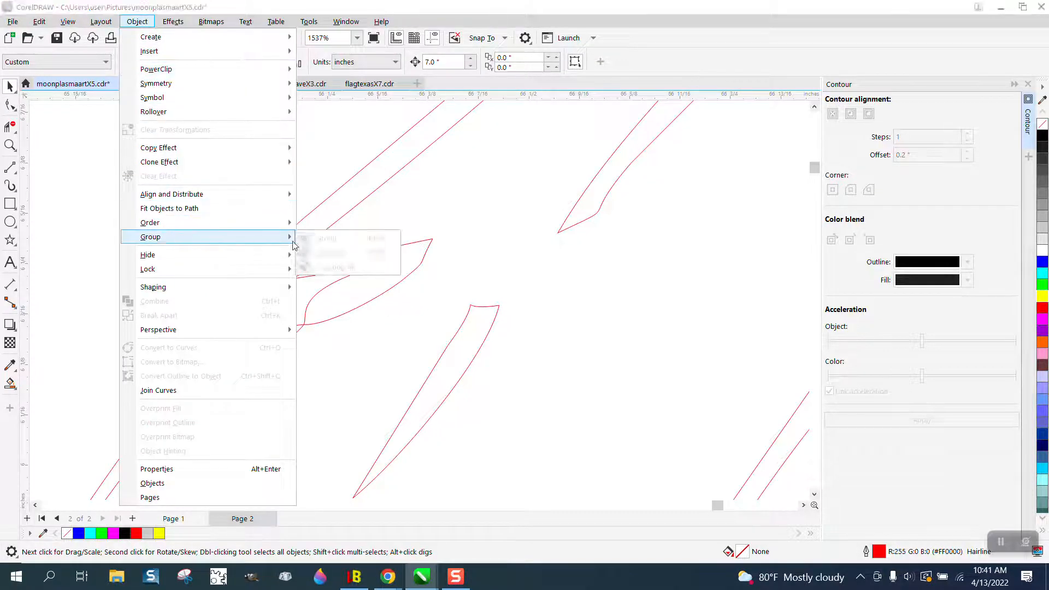
click(336, 196)
click(335, 192)
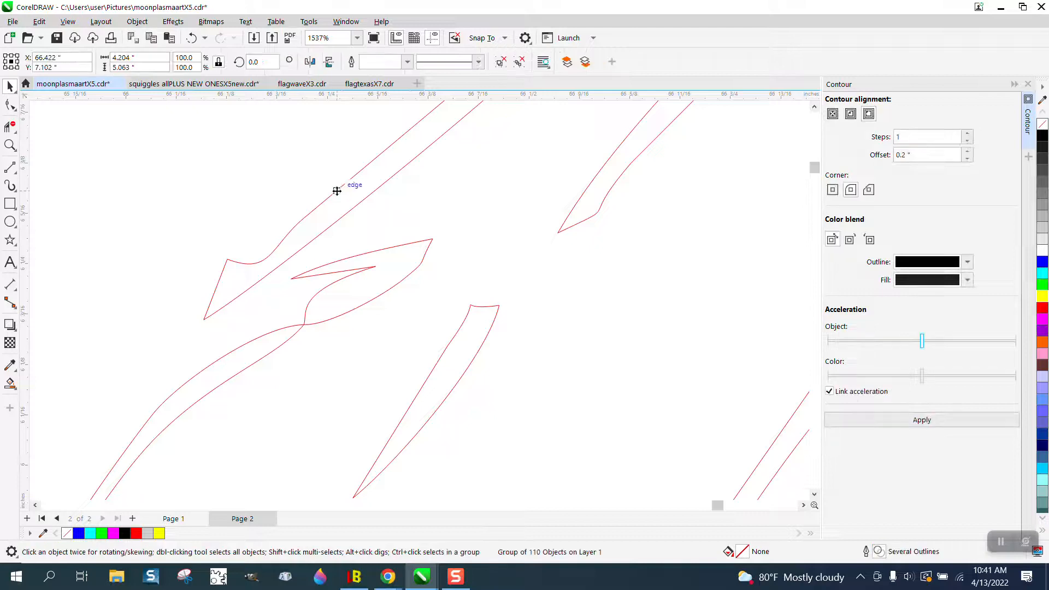
click(137, 22)
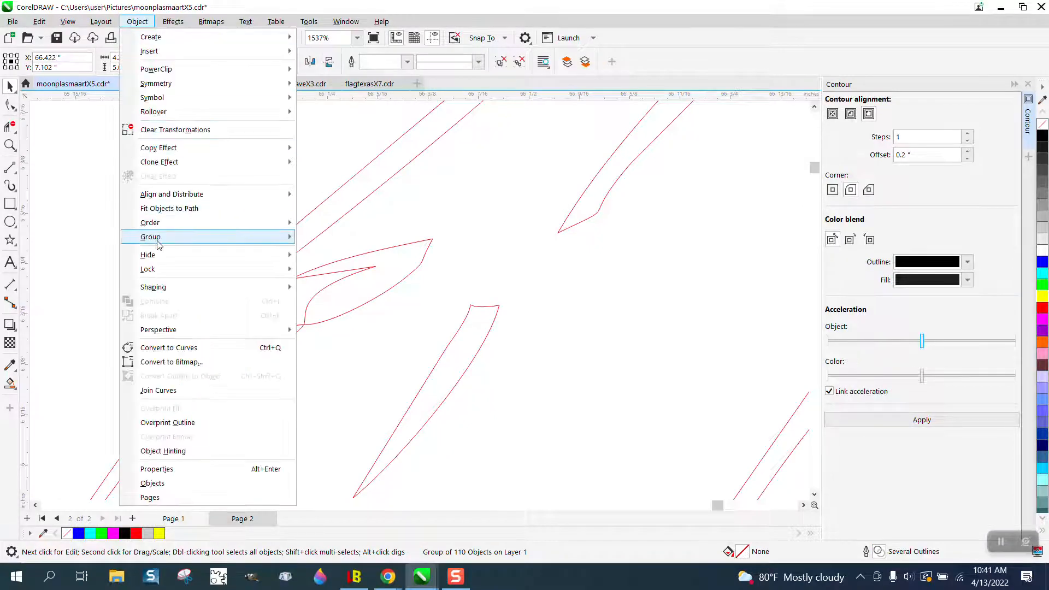
click(308, 250)
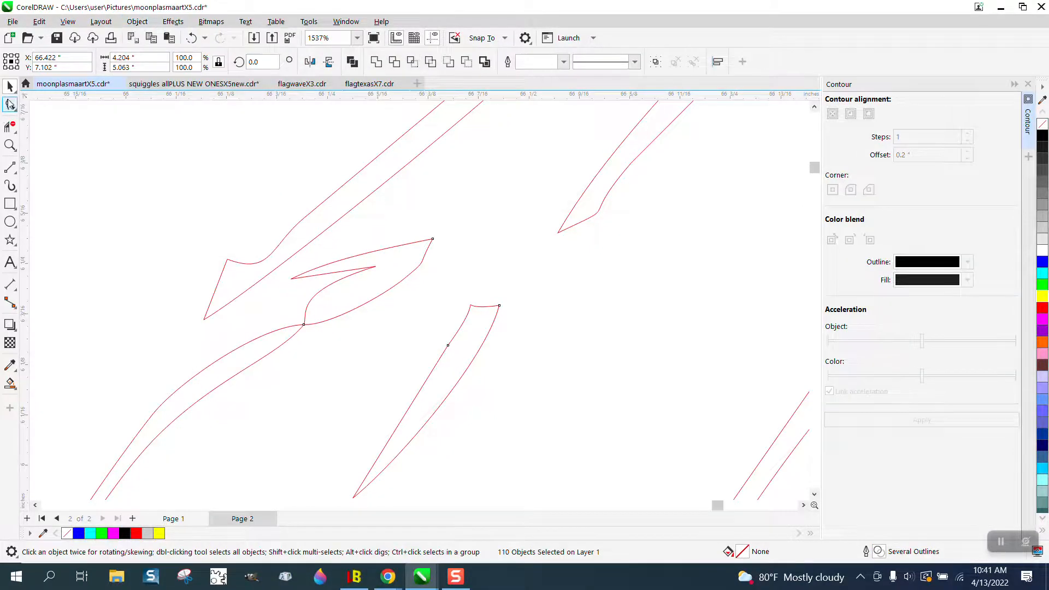
Step: Select both end nodes of the long feather stroke's straight tip and convert the segment between them to a curve
click(9, 105)
click(228, 260)
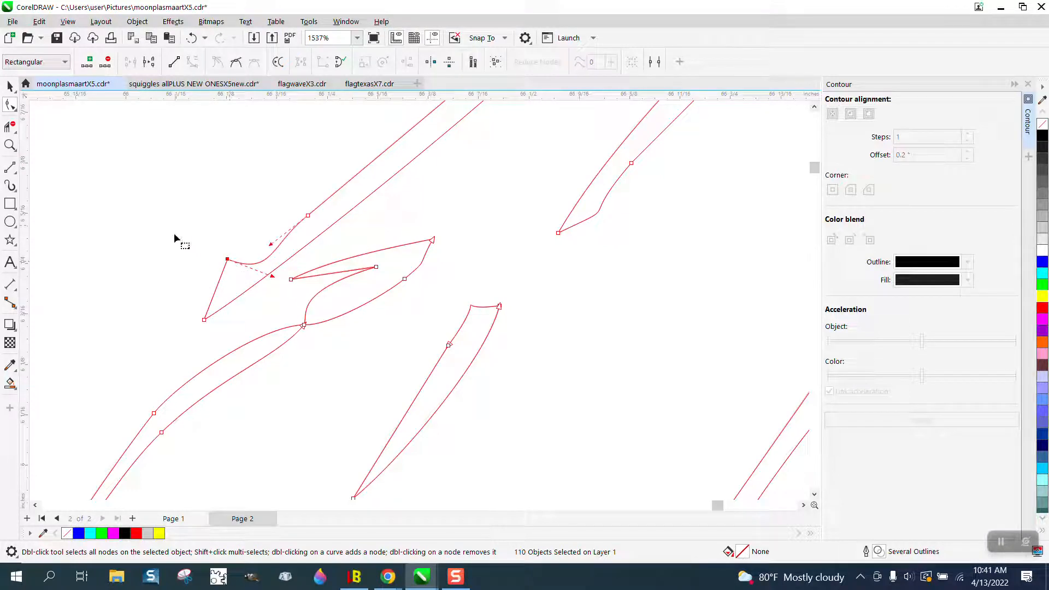
drag(174, 235, 244, 337)
right_click(206, 323)
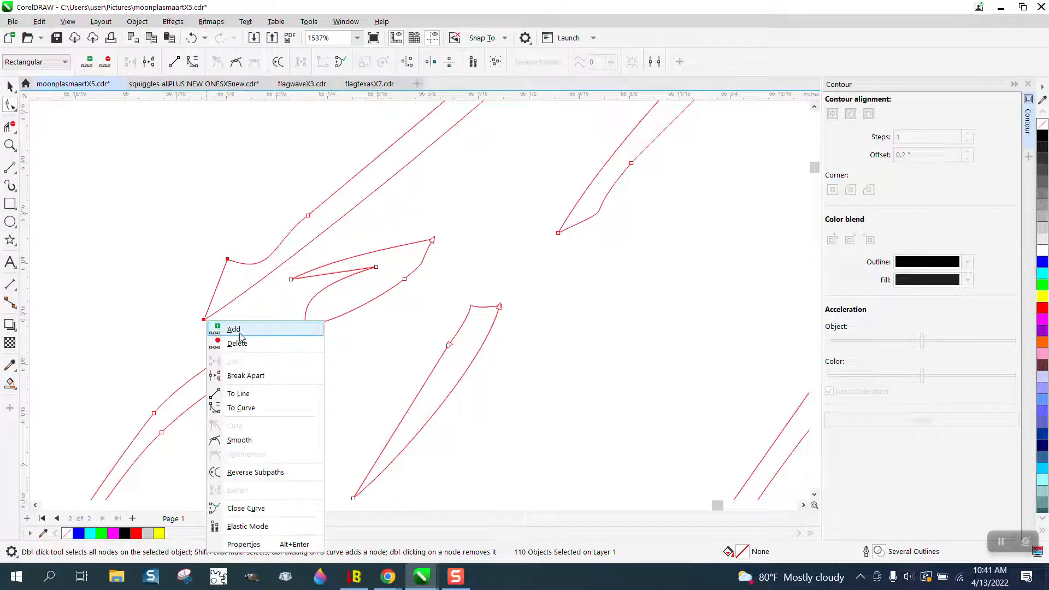
click(253, 409)
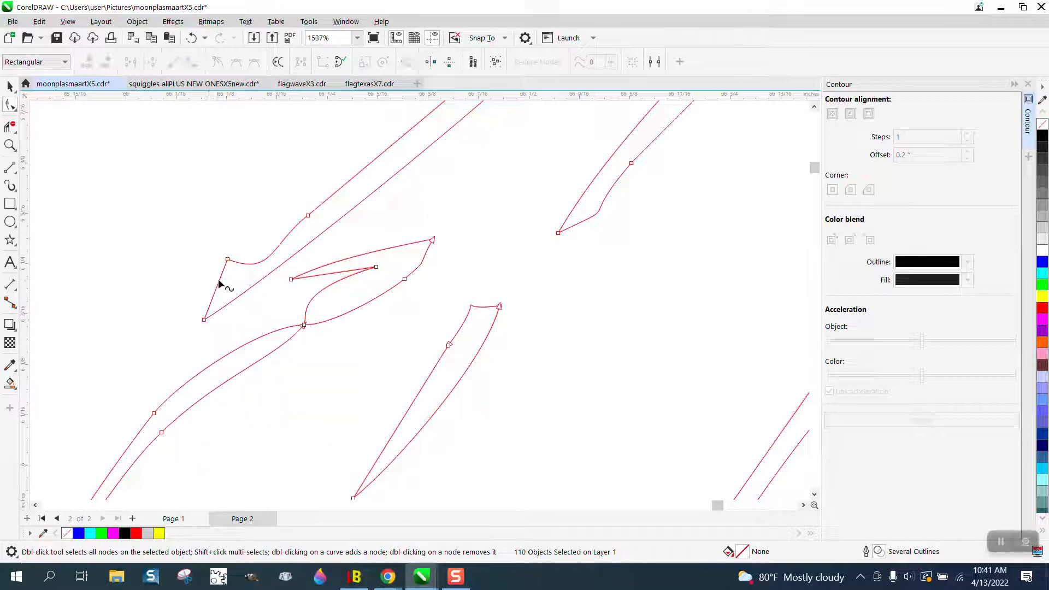
Step: Try bulging the long feather stroke's end segment outward, and undo it
click(228, 260)
drag(220, 279, 184, 315)
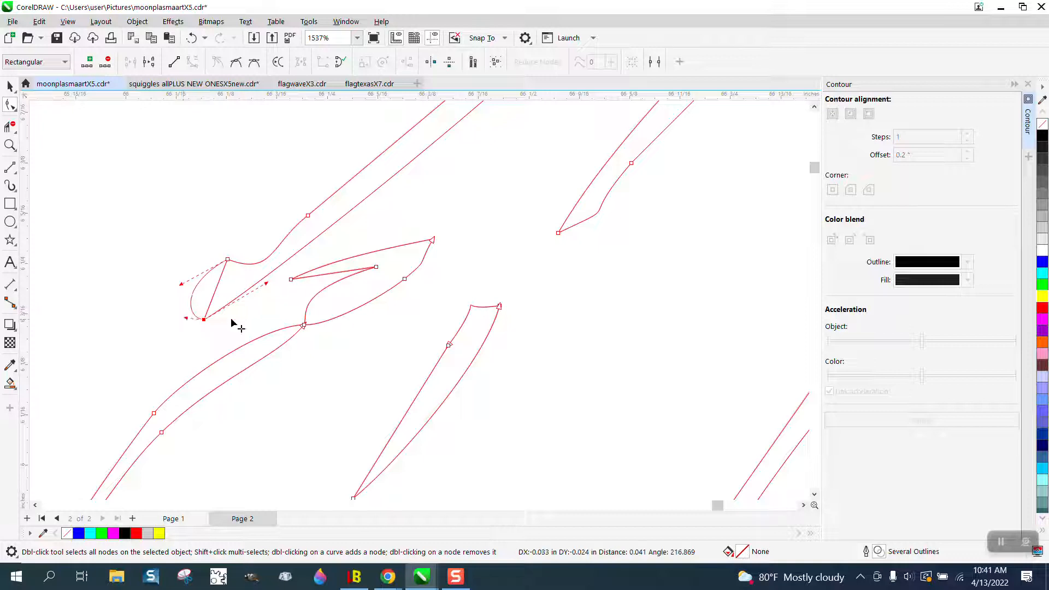
key(ctrl+z)
key(ctrl+z)
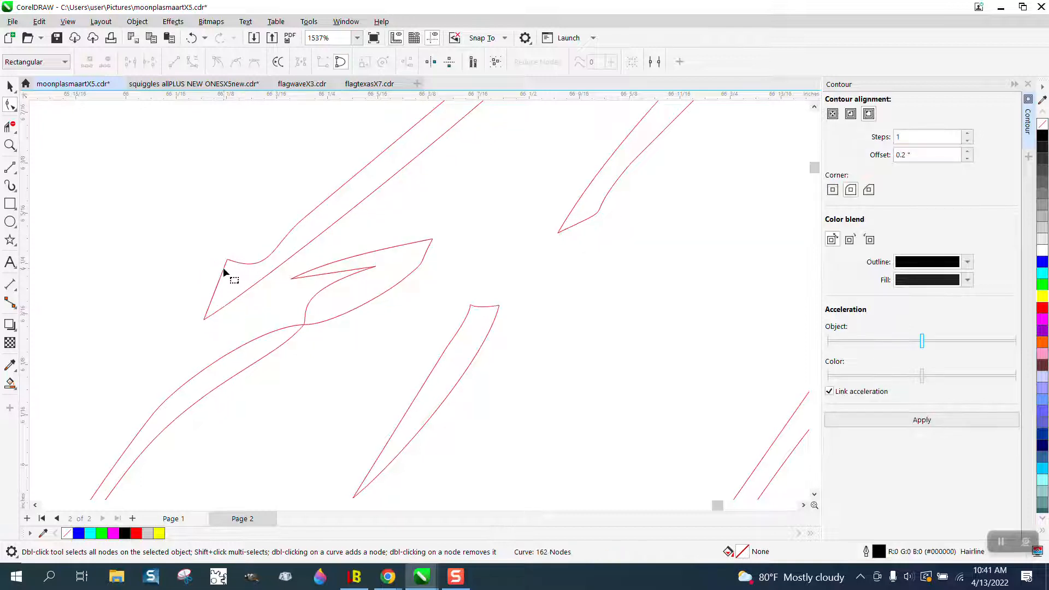
Step: Pull out the node handles at the long feather stroke's tip to shape it into a wide rounded end
click(224, 272)
click(205, 320)
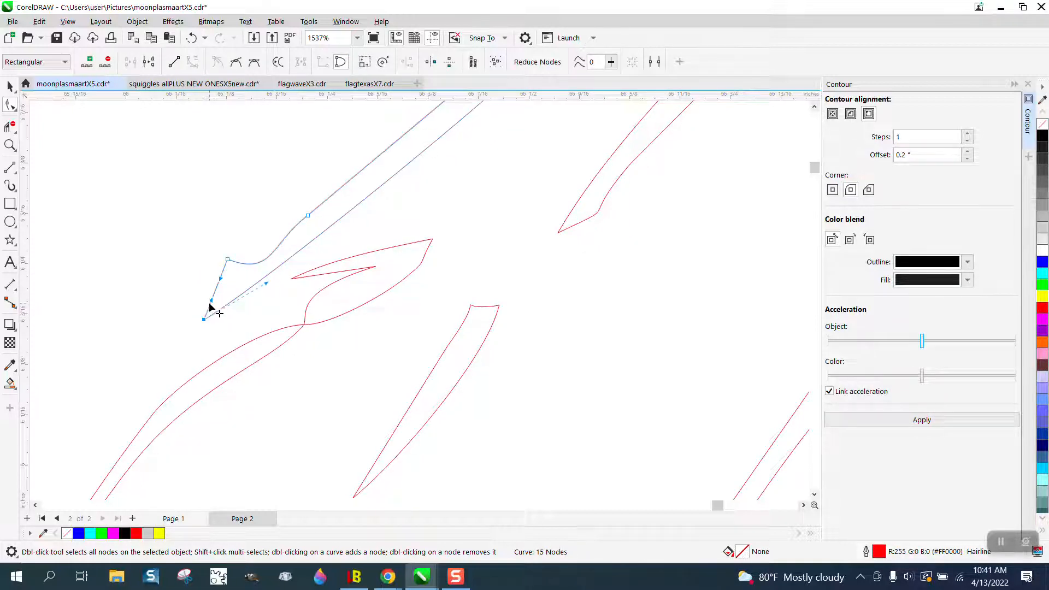
drag(212, 307, 187, 252)
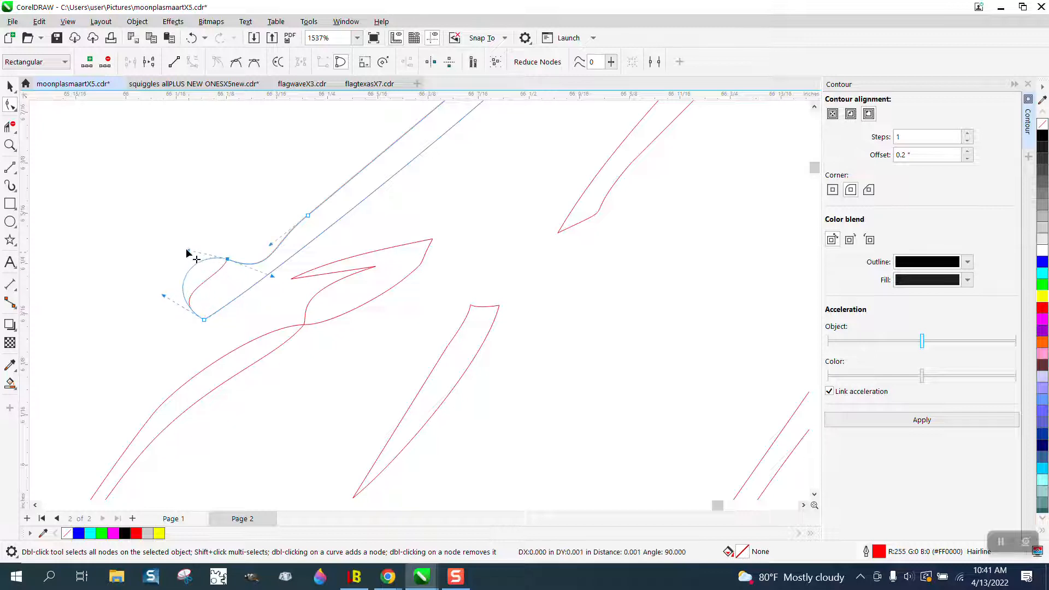
click(187, 245)
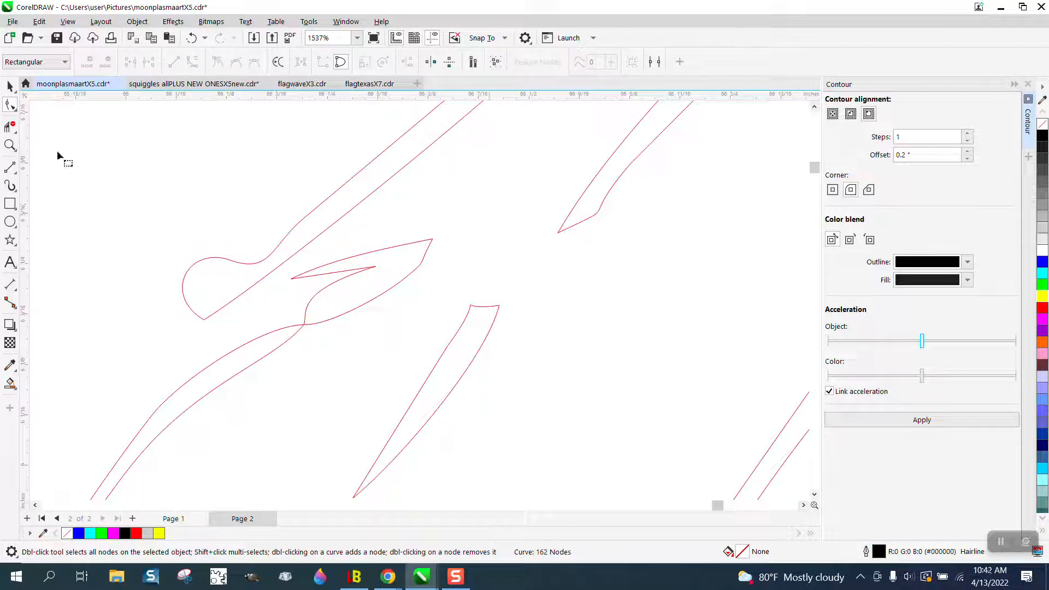
Step: Try to reshape the blunt tip of the short narrow feather stroke by adjusting its node handles
drag(438, 280, 546, 337)
click(499, 310)
click(499, 309)
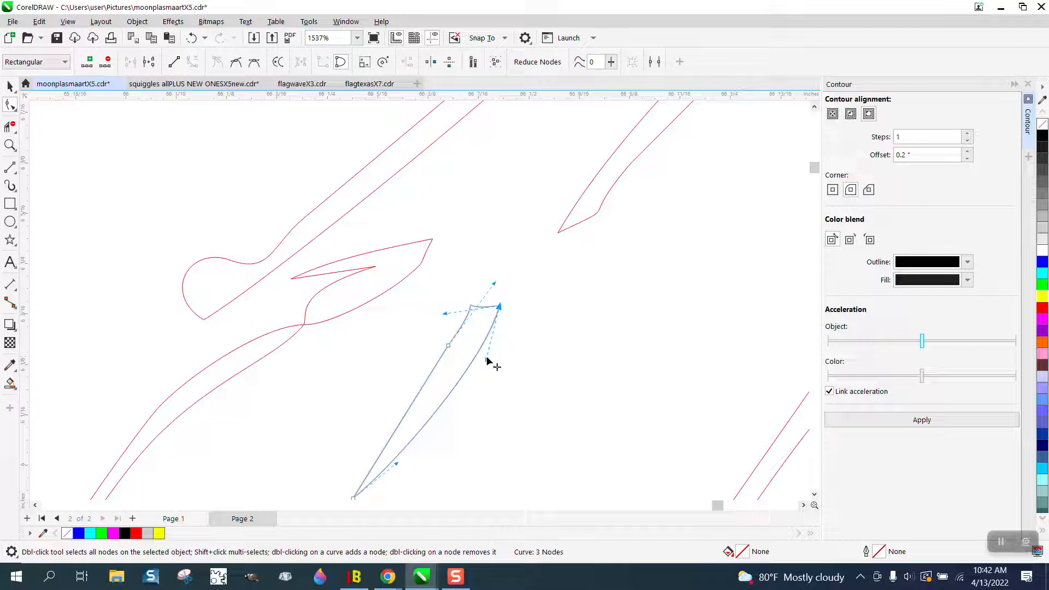
drag(524, 325, 506, 312)
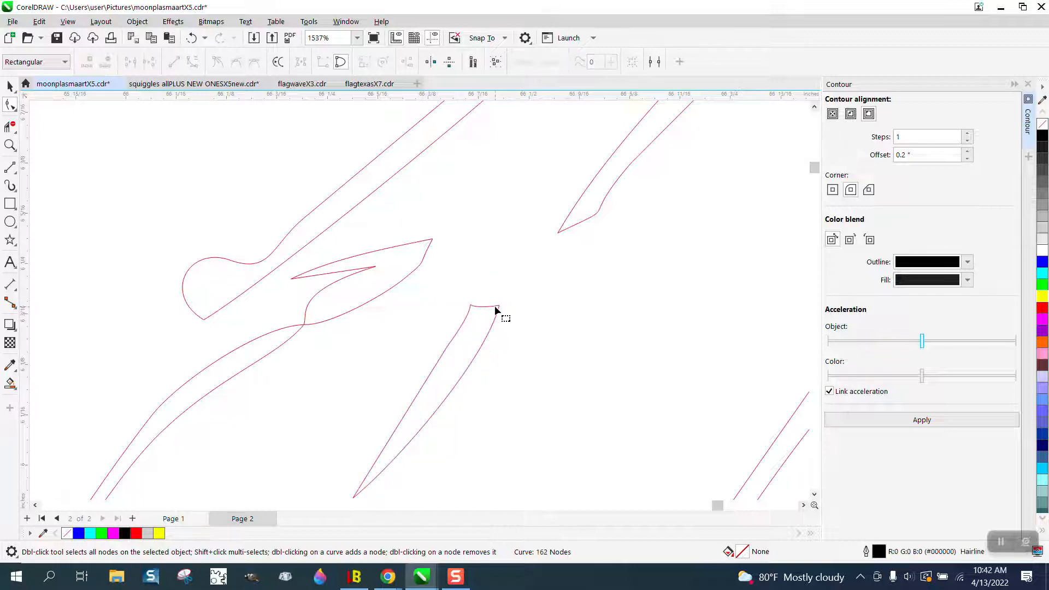
click(470, 308)
click(473, 311)
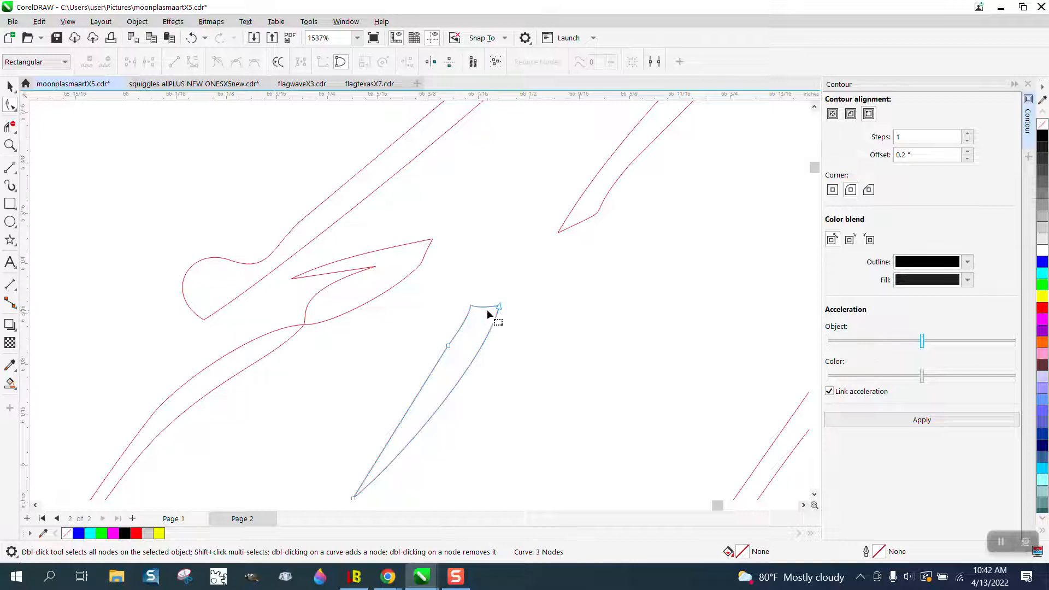
click(499, 307)
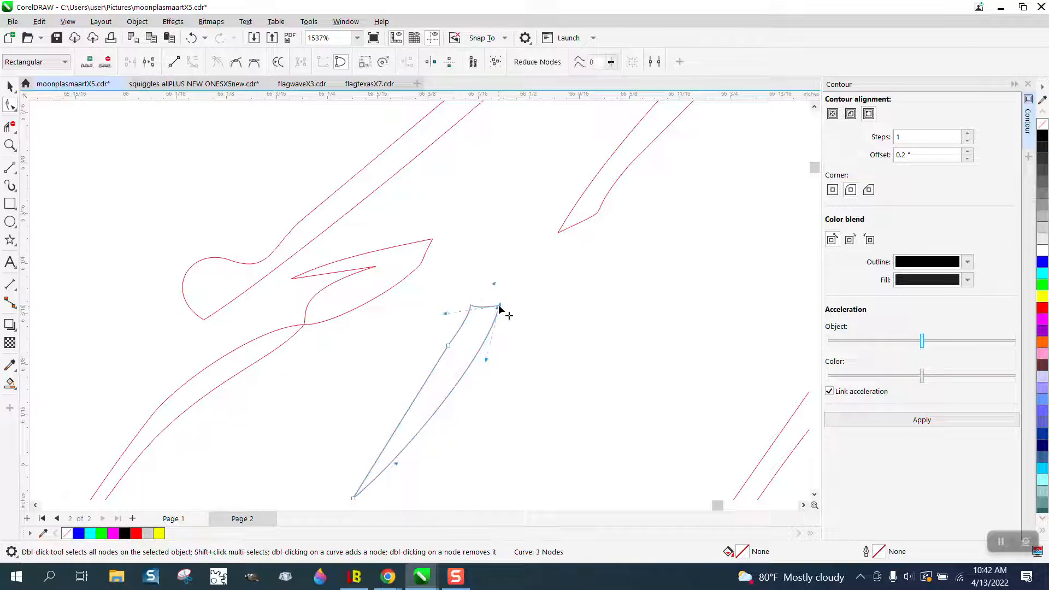
drag(493, 284, 464, 263)
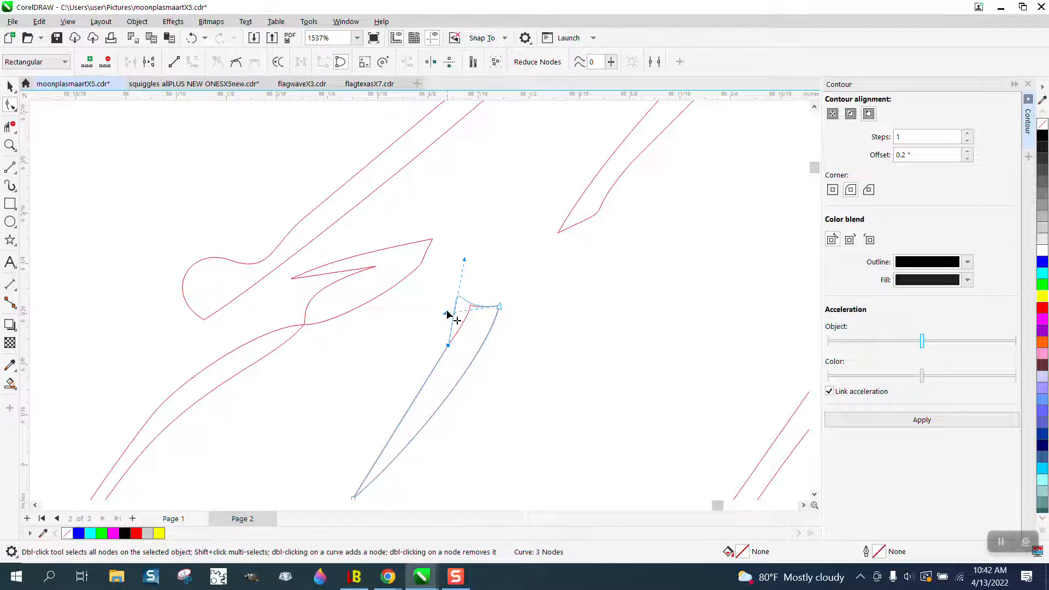
drag(447, 314, 481, 257)
click(583, 292)
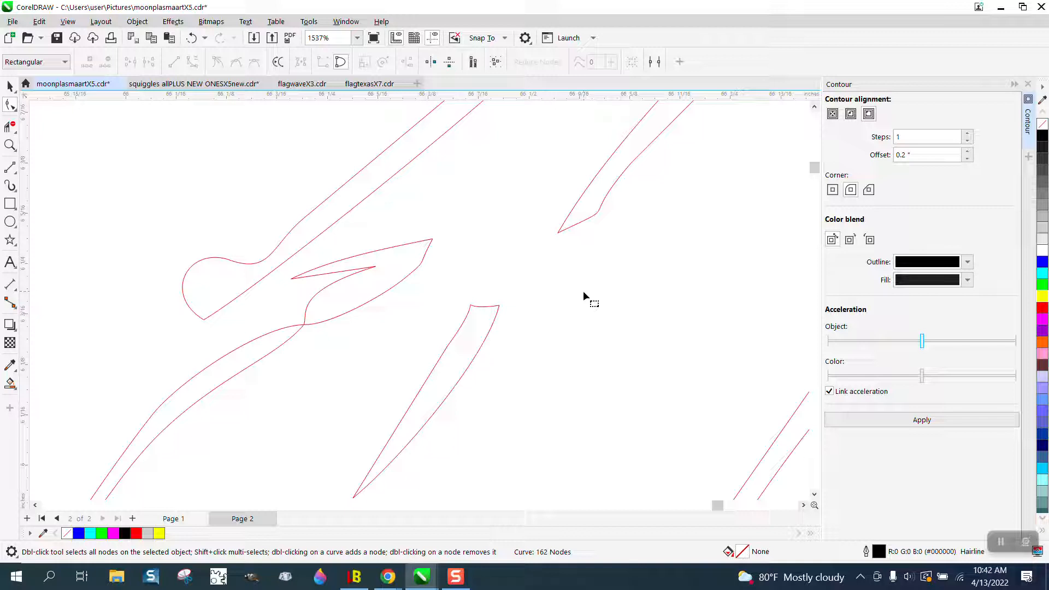
Step: Pull the node handle at the short narrow feather stroke's blunt tip outward to form a rounded end
click(492, 309)
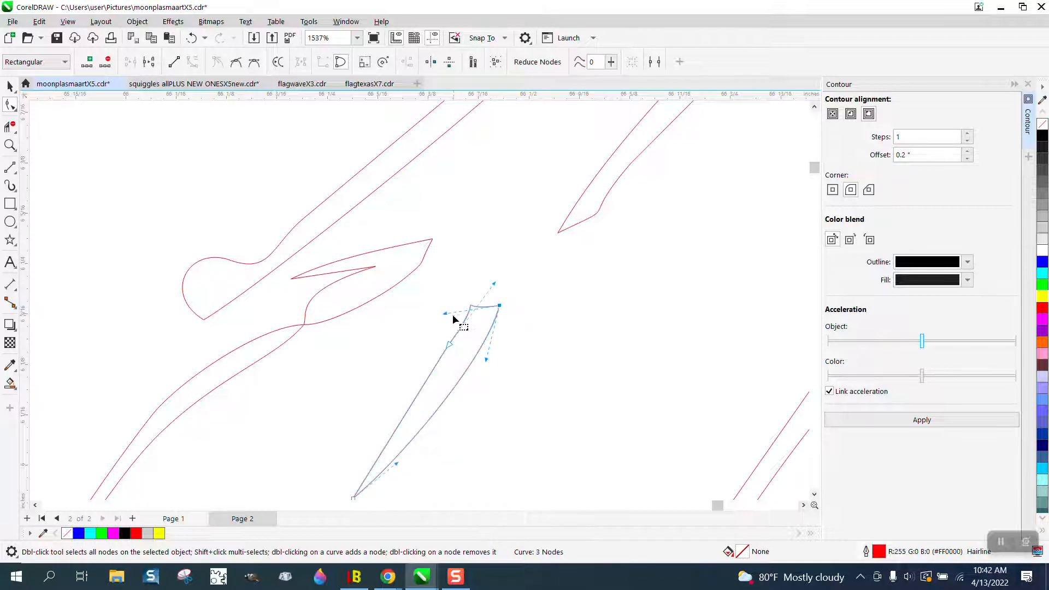
drag(447, 313, 481, 275)
click(518, 293)
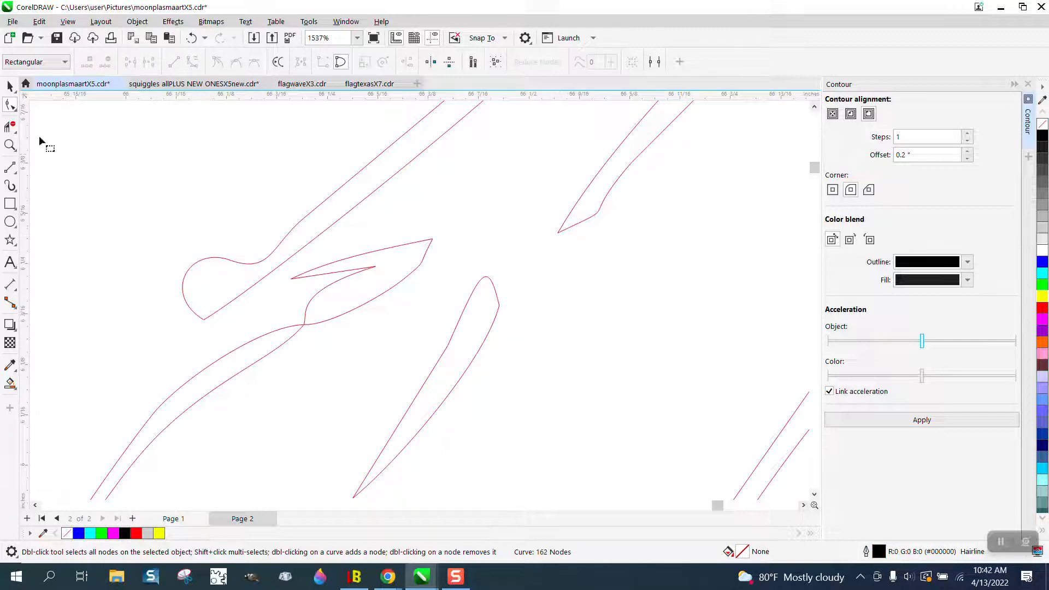
Step: Try to smooth the angular lower tip of the neighbouring long feather stroke with the Smooth tool
click(15, 109)
click(49, 120)
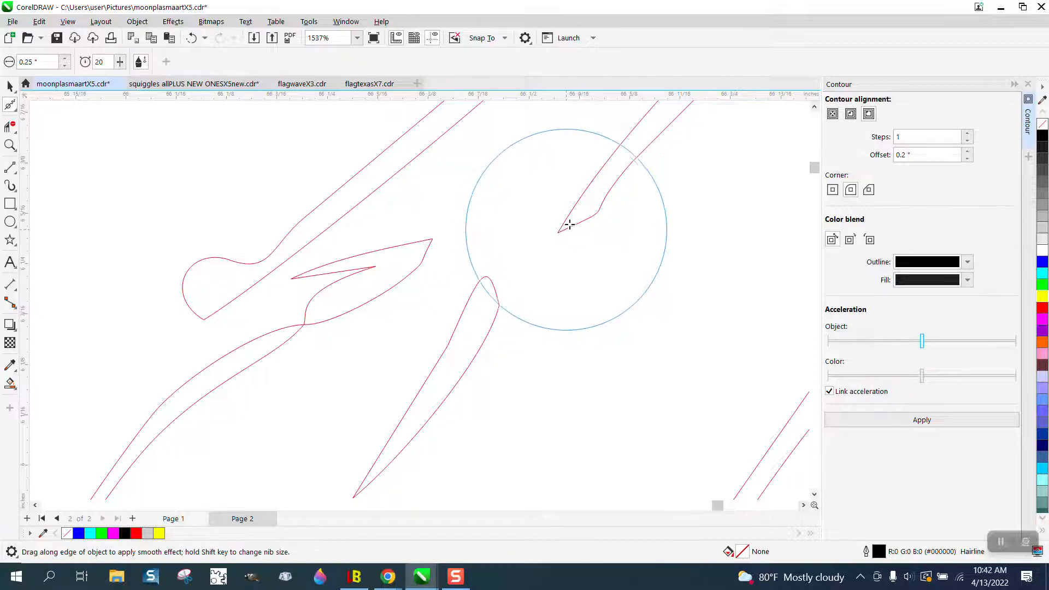
click(566, 229)
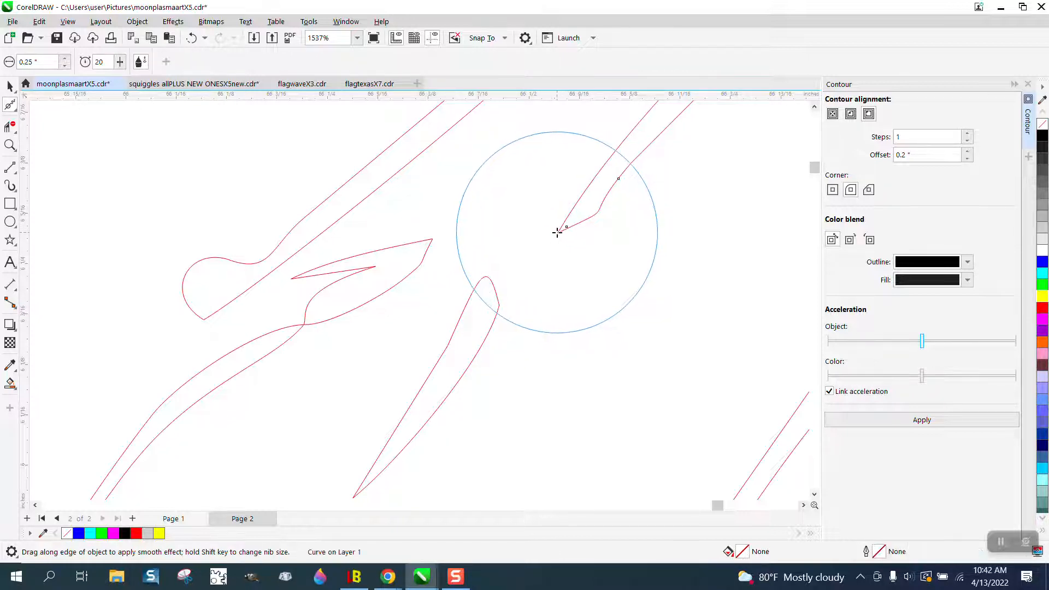
mouse_move(557, 233)
mouse_down()
mouse_move(585, 223)
mouse_move(558, 230)
mouse_move(595, 194)
mouse_move(641, 236)
mouse_move(571, 208)
mouse_up()
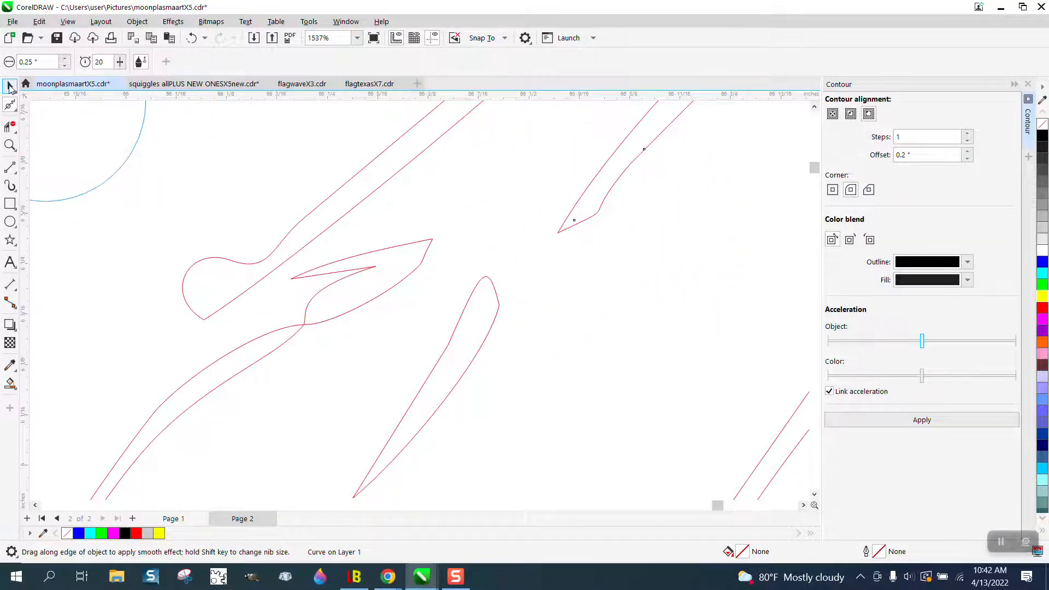
Step: Try deleting the long feather stroke with the angular lower tip, and undo the deletion
click(10, 86)
drag(595, 219, 600, 277)
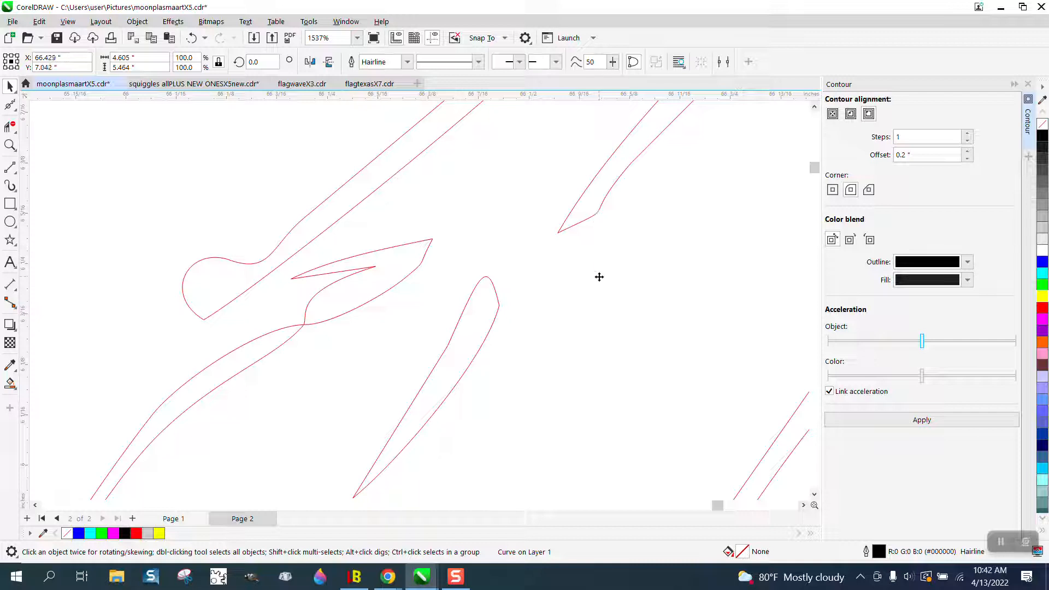
click(595, 216)
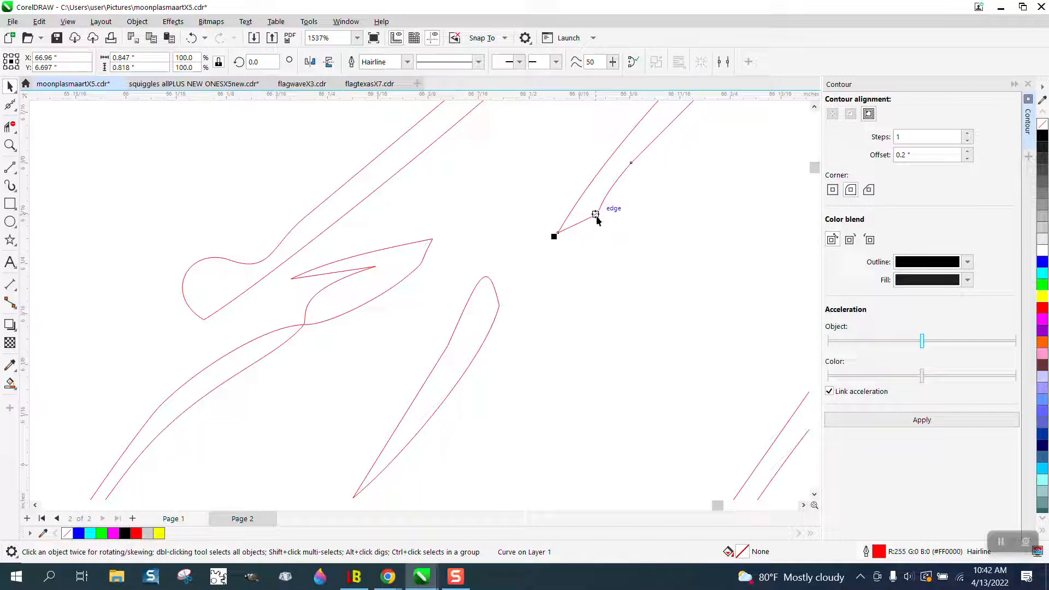
key(Delete)
click(191, 38)
Step: Reshape the long feather stroke's angular lower tip into a wider rounded end by pulling out its end node's handle
click(14, 108)
click(49, 105)
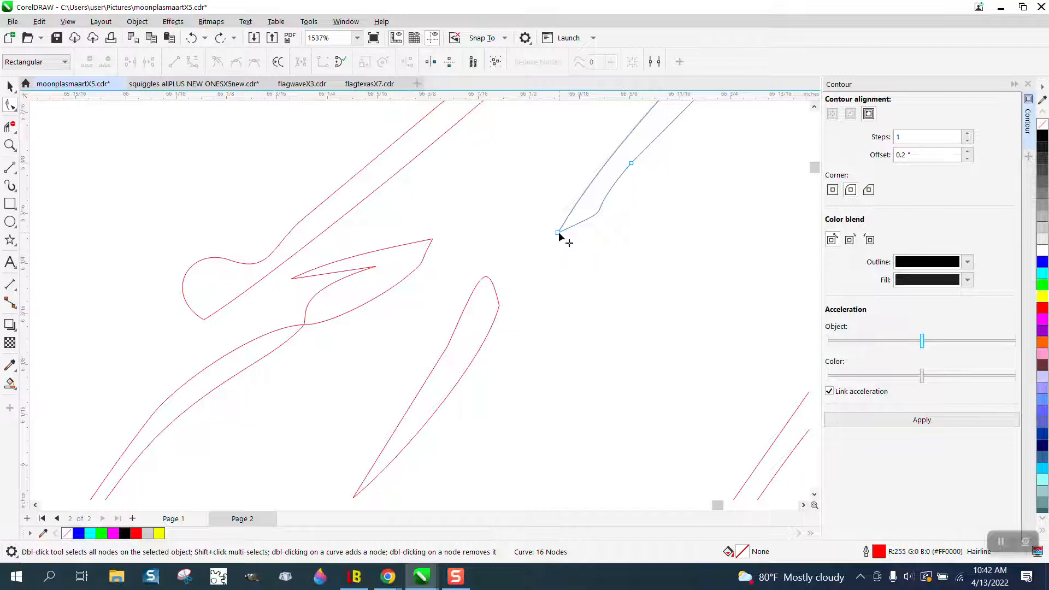
click(558, 233)
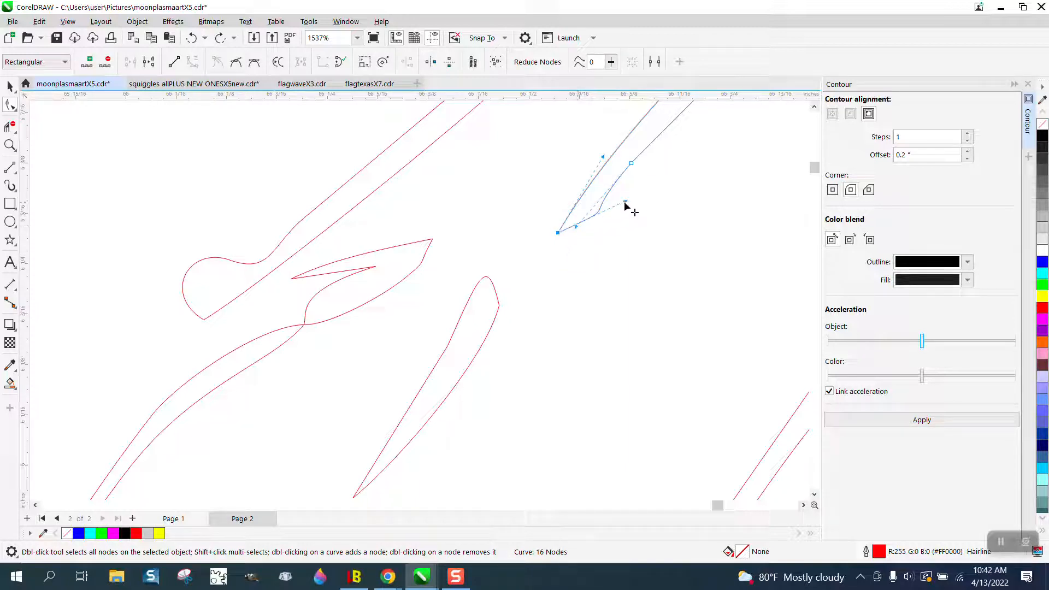
drag(625, 204, 612, 290)
click(572, 295)
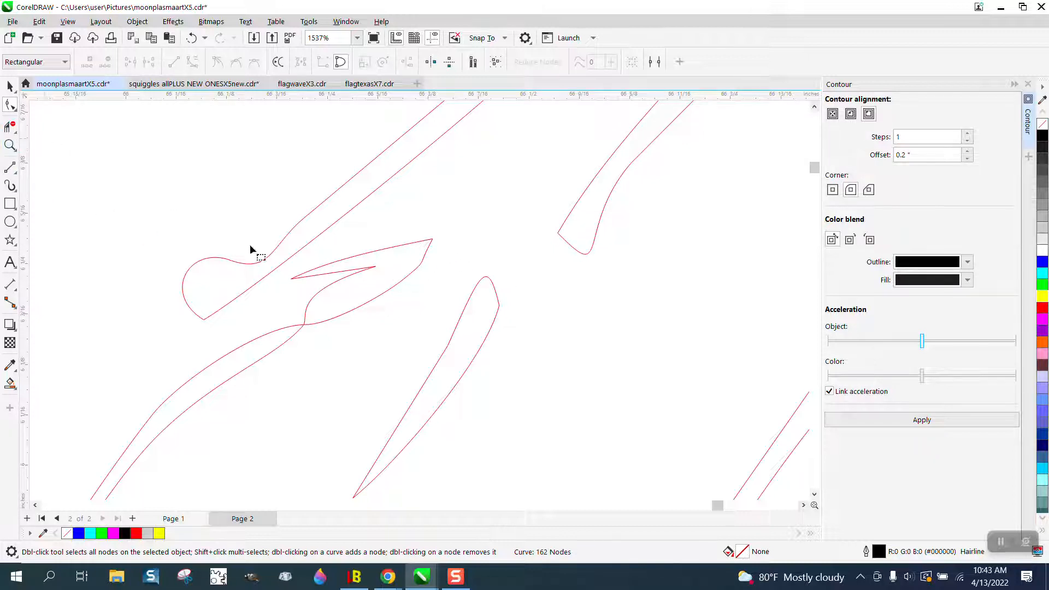
Step: Remove the pointed, notched feather shape above the thin curved stroke with Virtual Segment Delete
click(9, 126)
drag(335, 260, 376, 308)
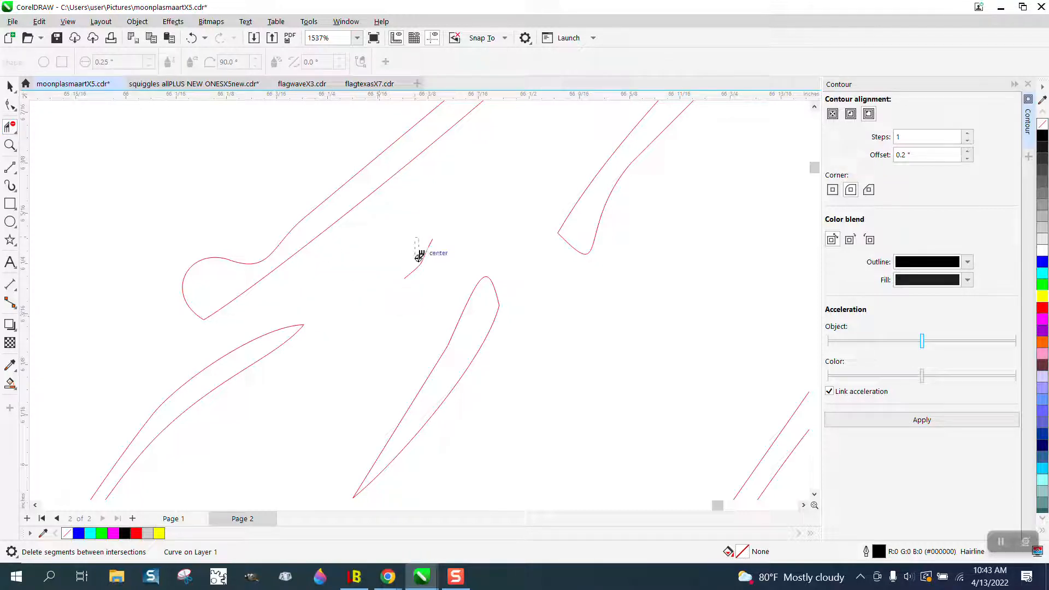
scroll(314, 296, down, 1)
scroll(314, 296, down, 3)
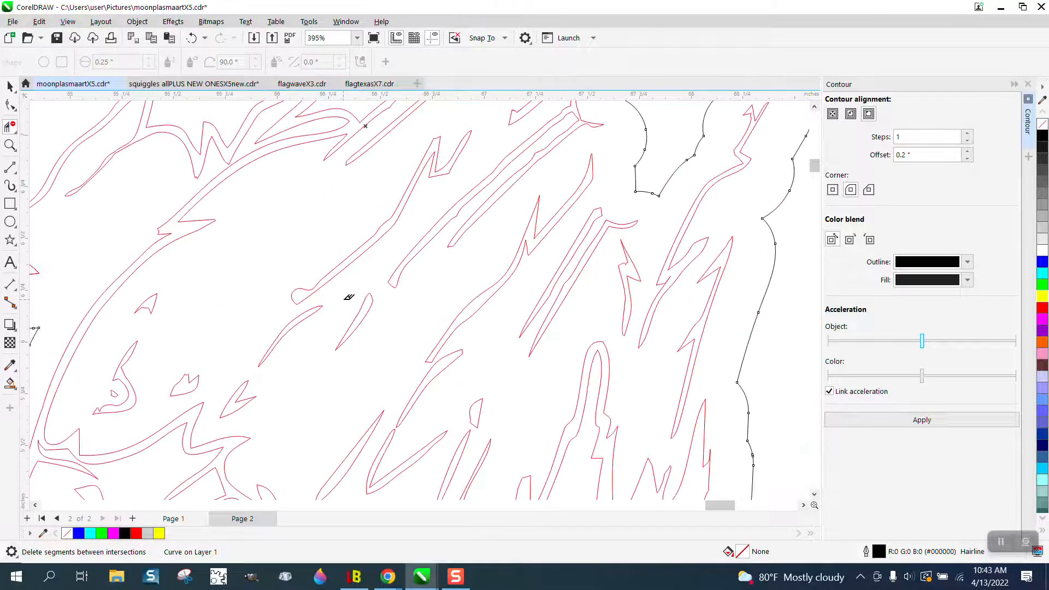
Step: Try to round the sharp peak of the zigzag feather stroke by adjusting its handle and moving the tip node, and undo it
scroll(543, 298, down, 1)
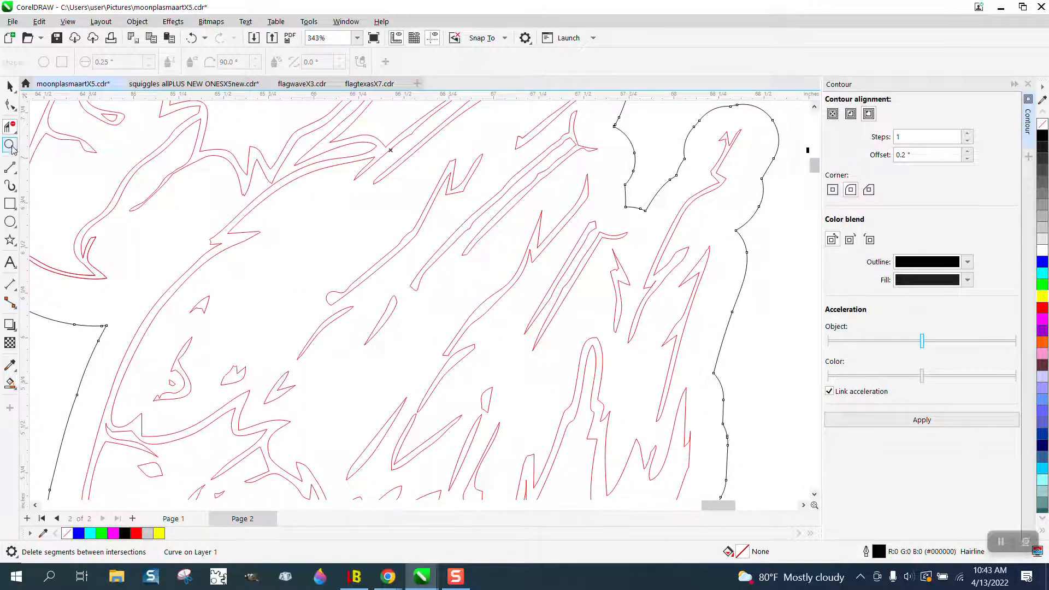
click(10, 145)
drag(539, 201, 606, 262)
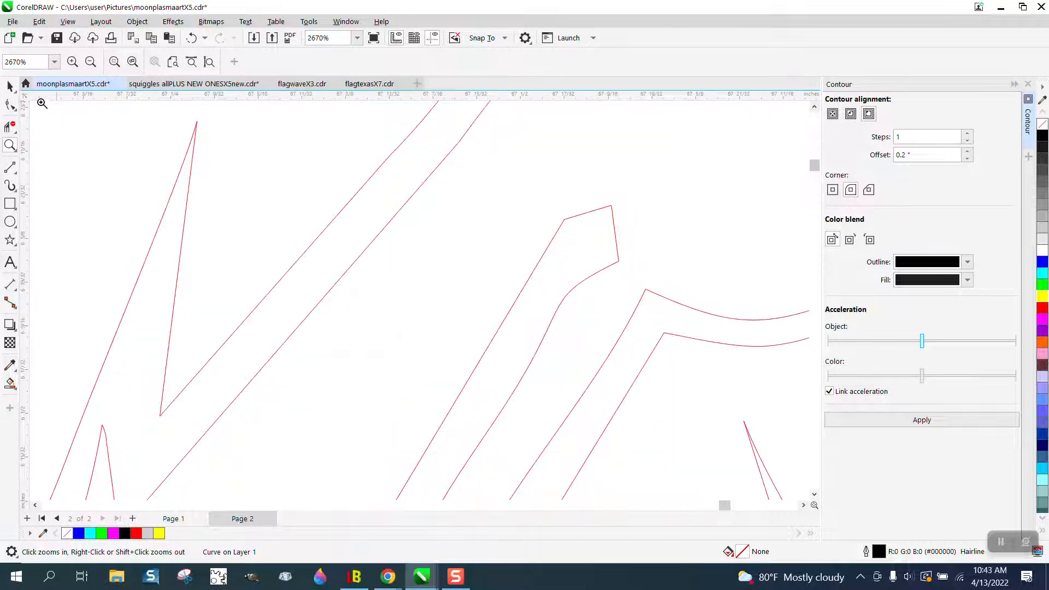
click(10, 105)
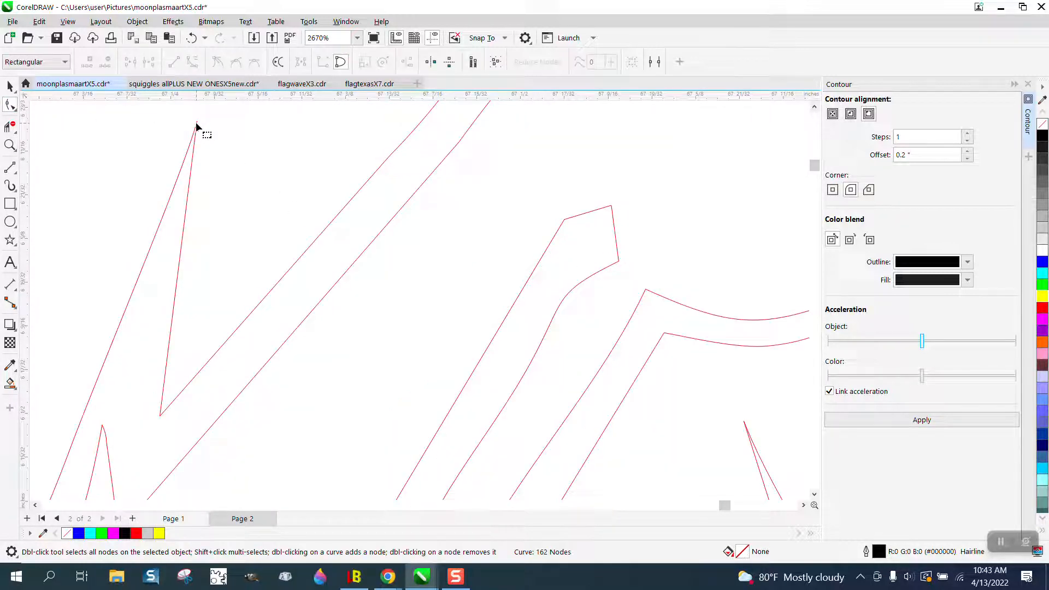
click(197, 125)
click(197, 123)
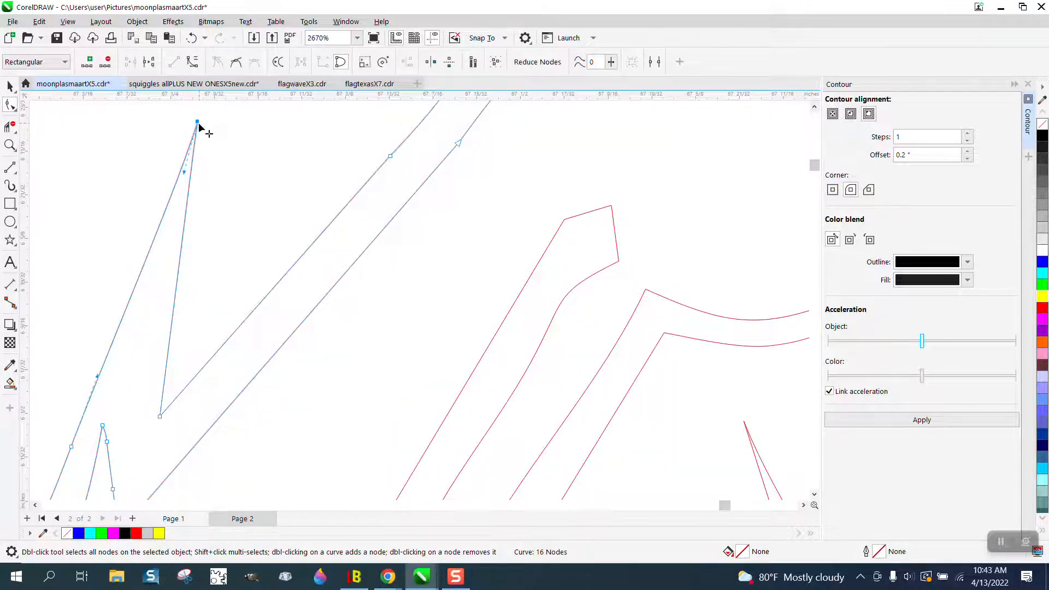
drag(162, 121, 162, 121)
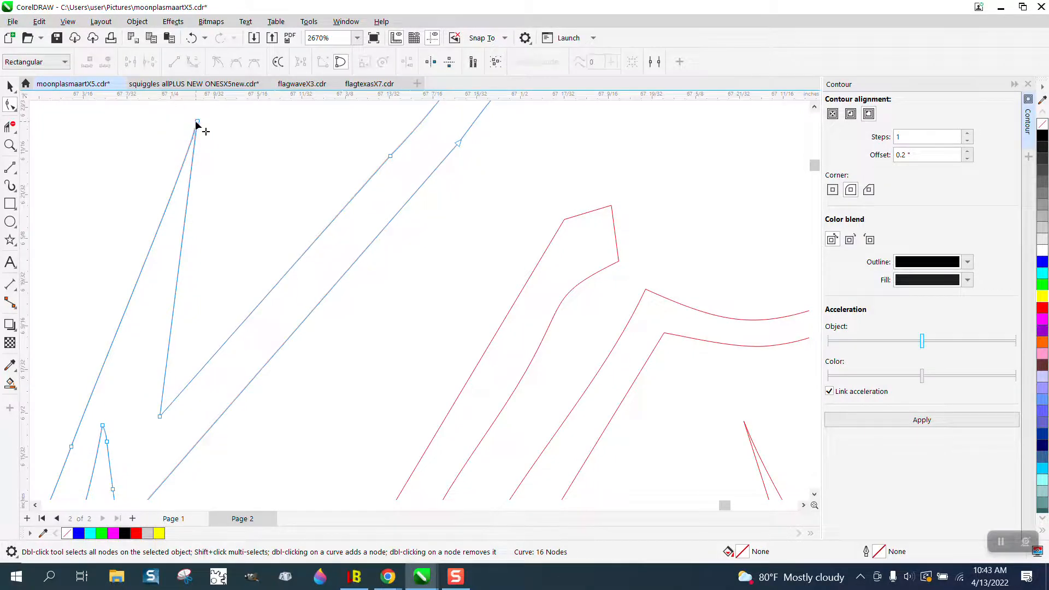
click(197, 122)
drag(185, 170, 204, 129)
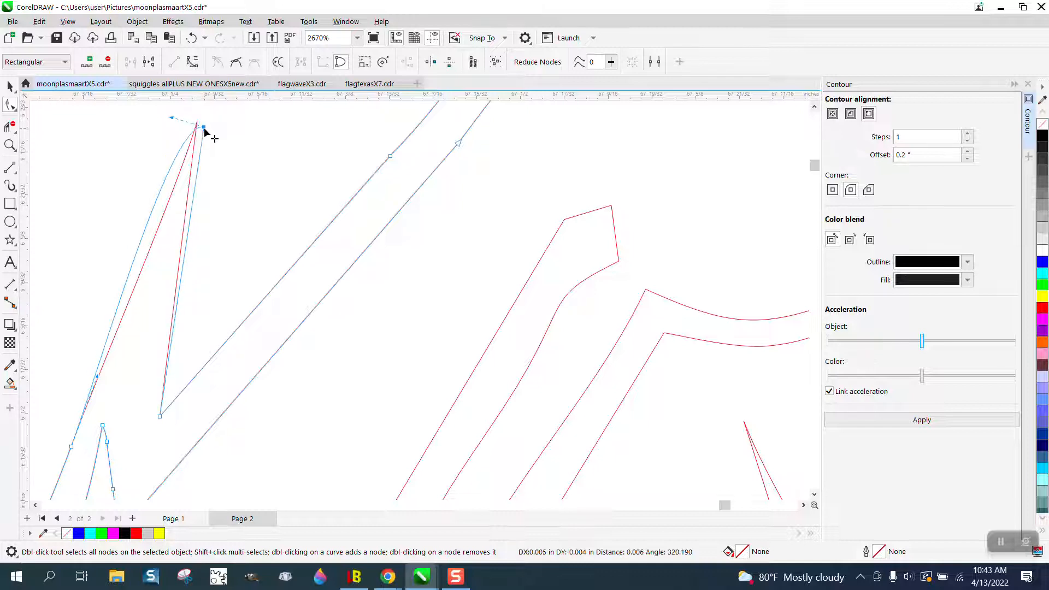
key(ctrl+z)
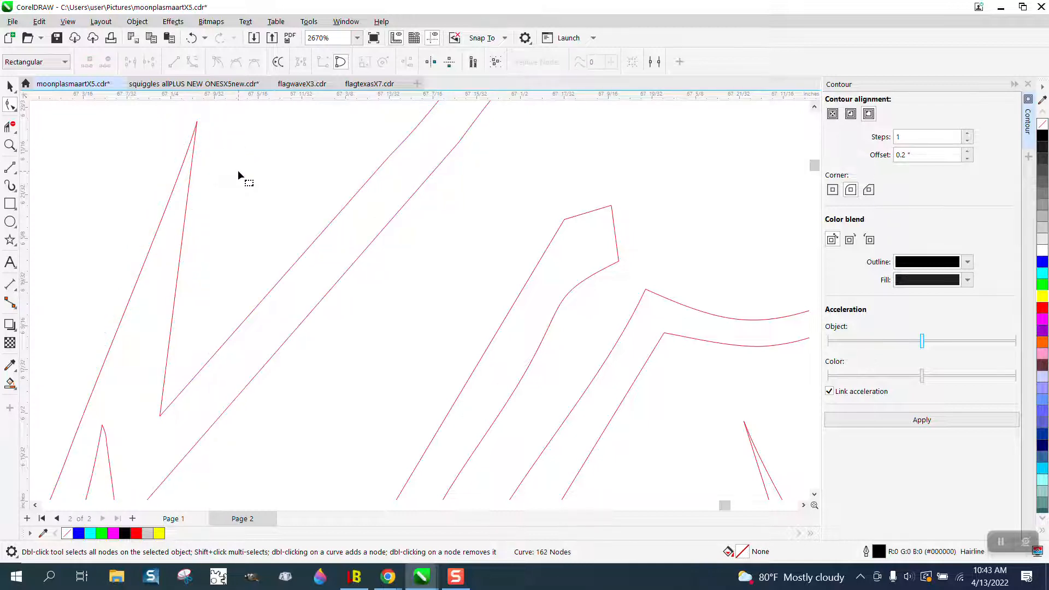
Step: Pull the handle of the zigzag stroke's peak node outward to round the sharp tip
click(197, 123)
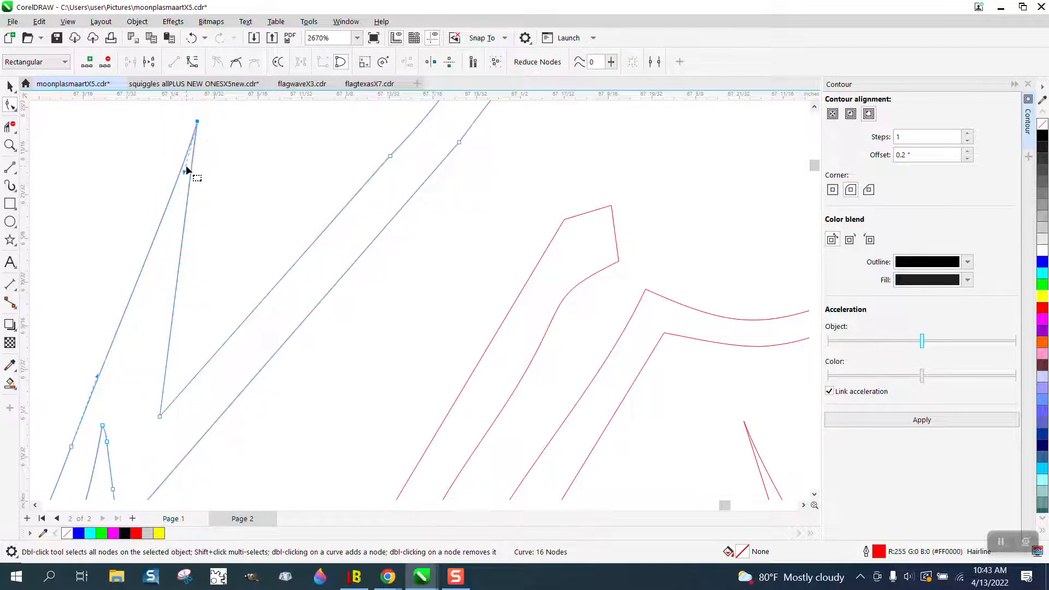
drag(186, 170, 159, 133)
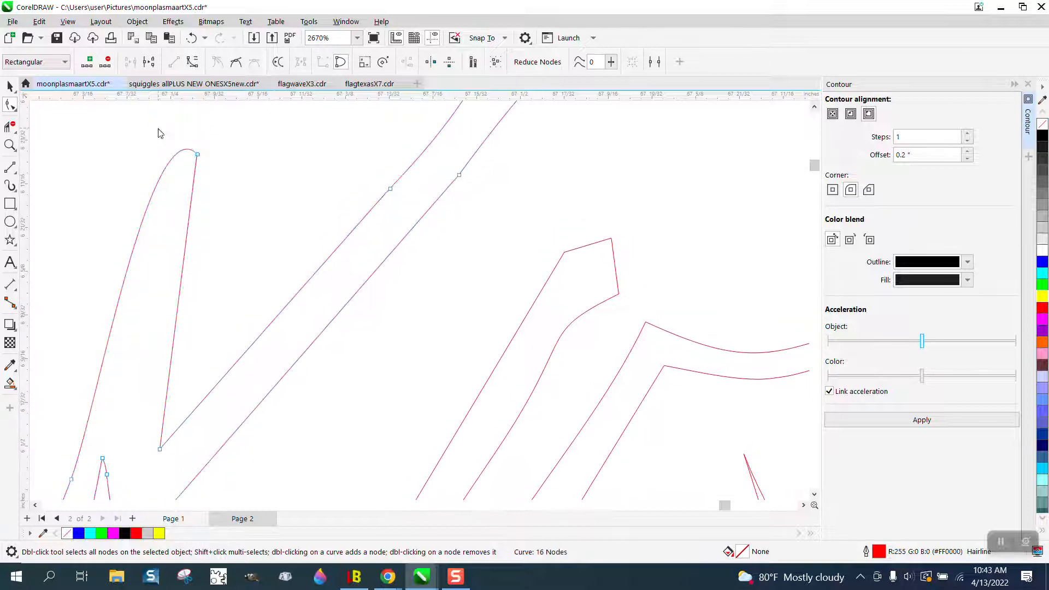
scroll(270, 194, down, 4)
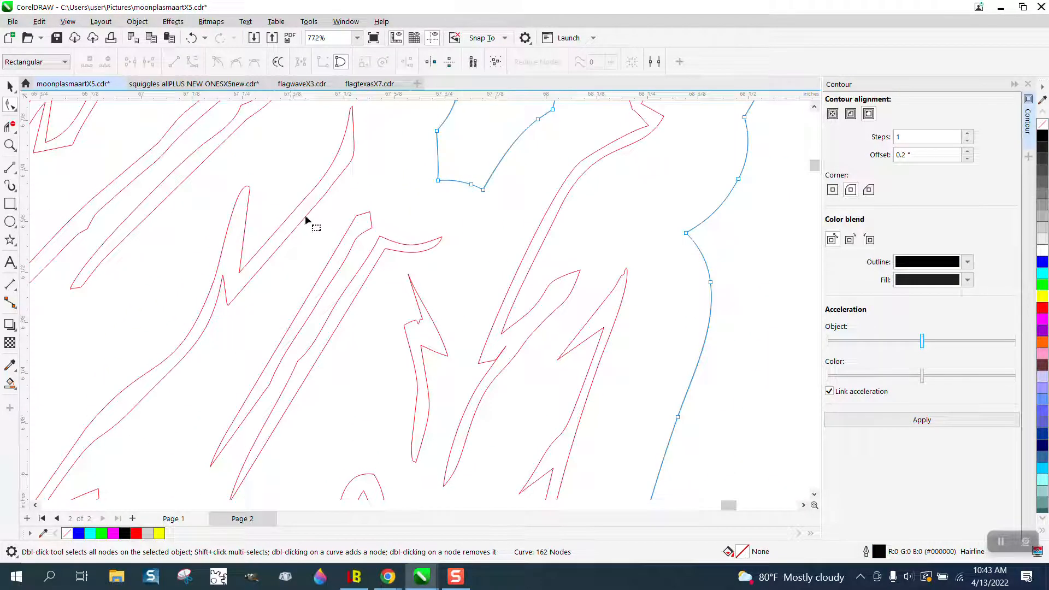
Step: Try to smooth the small jagged lightning-shaped feather stroke with the Smooth tool
click(16, 111)
click(43, 119)
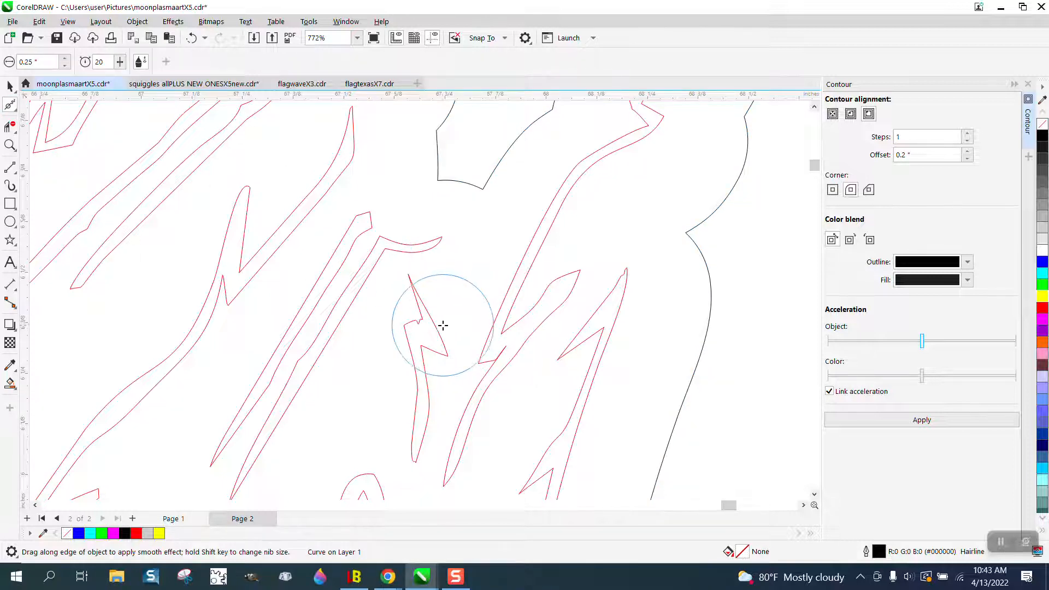
mouse_move(434, 328)
mouse_down()
mouse_move(425, 304)
mouse_move(405, 330)
mouse_move(406, 318)
mouse_move(419, 322)
mouse_move(411, 281)
mouse_move(432, 342)
mouse_move(470, 352)
mouse_move(402, 334)
mouse_up()
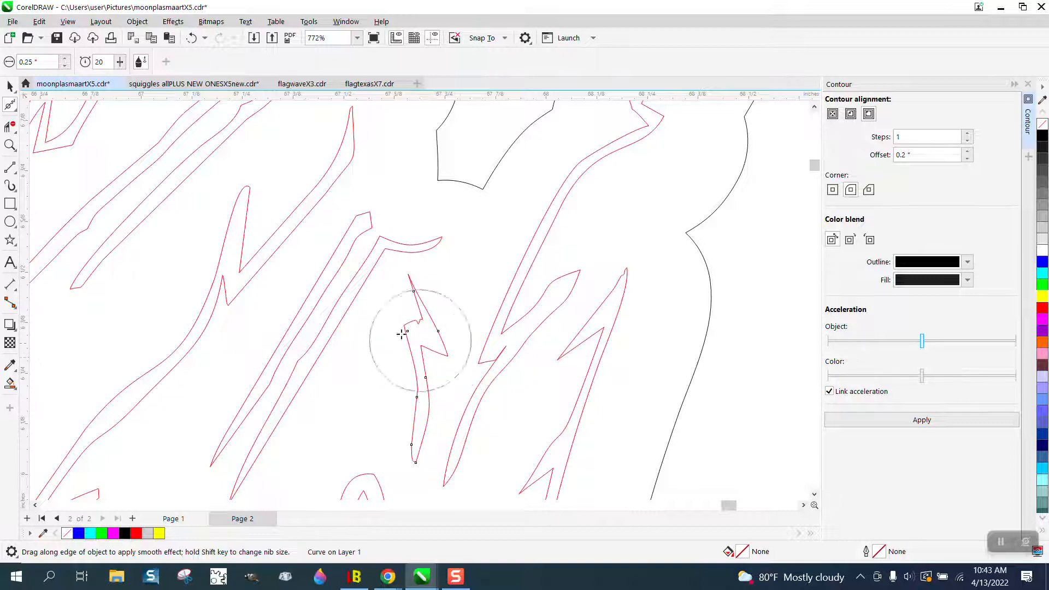
Step: Move the duplicate curve without an outline off the lightning-shaped stroke and clear the selection
click(10, 86)
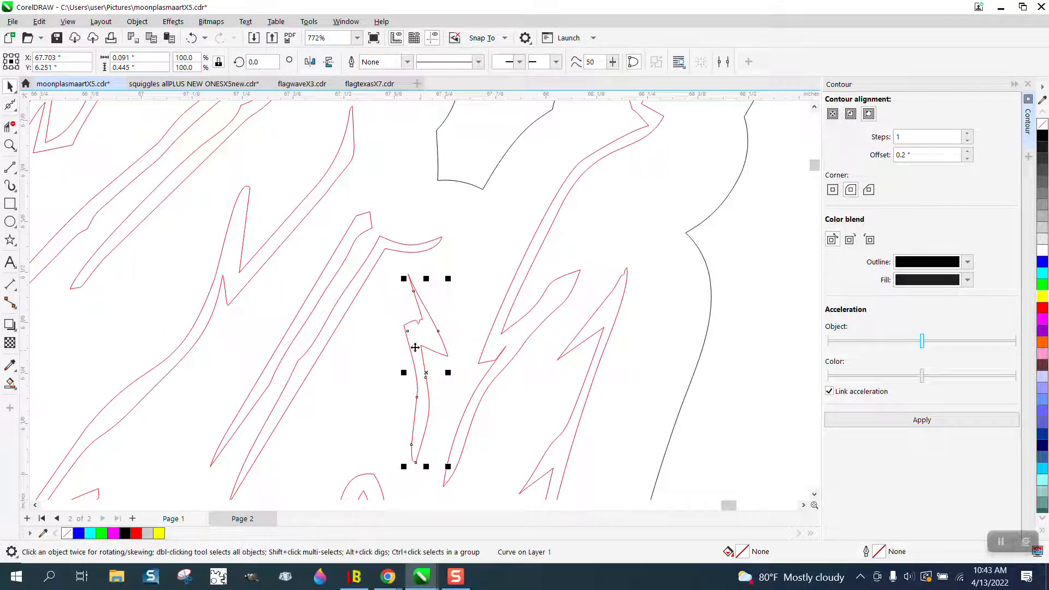
click(10, 144)
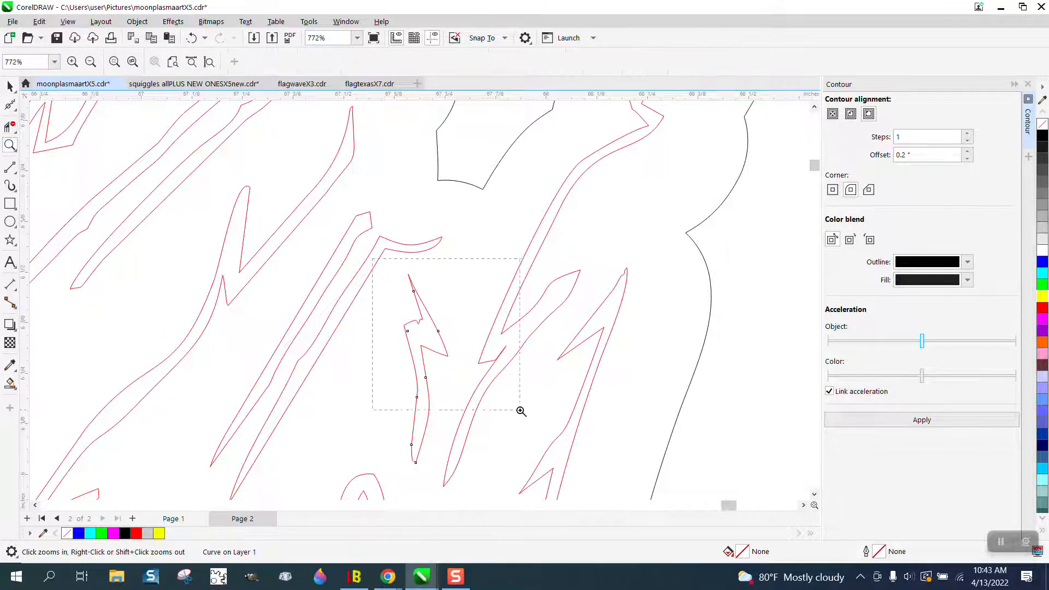
drag(521, 410, 521, 410)
key(space)
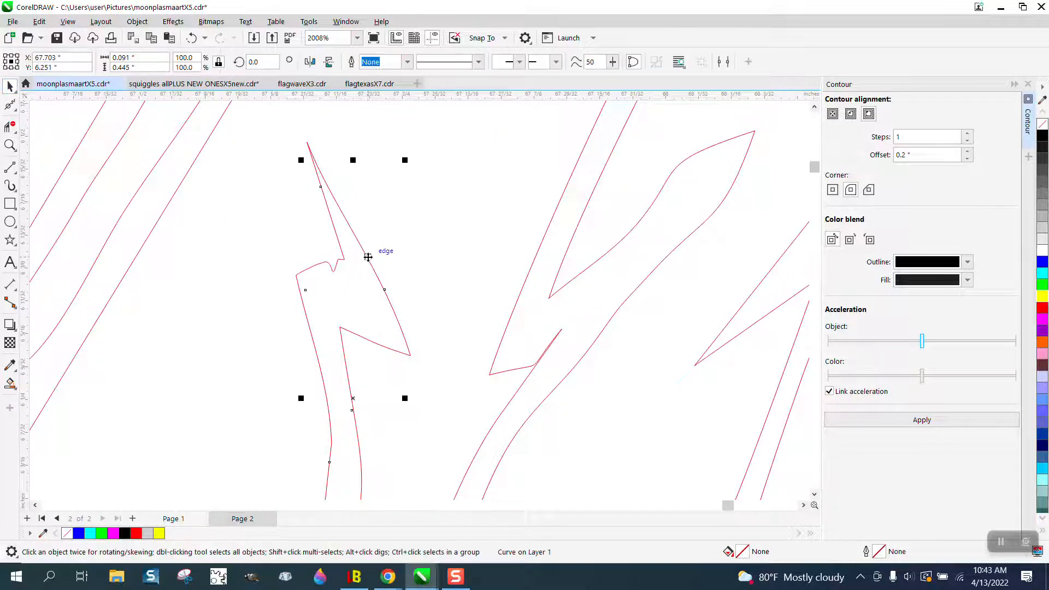
drag(368, 257, 404, 243)
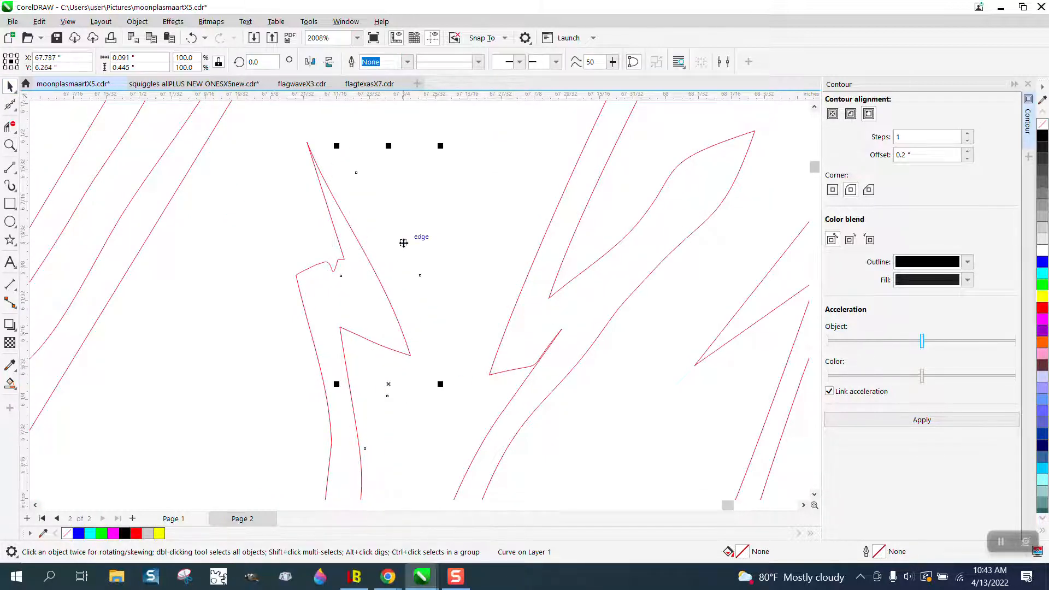
key(Escape)
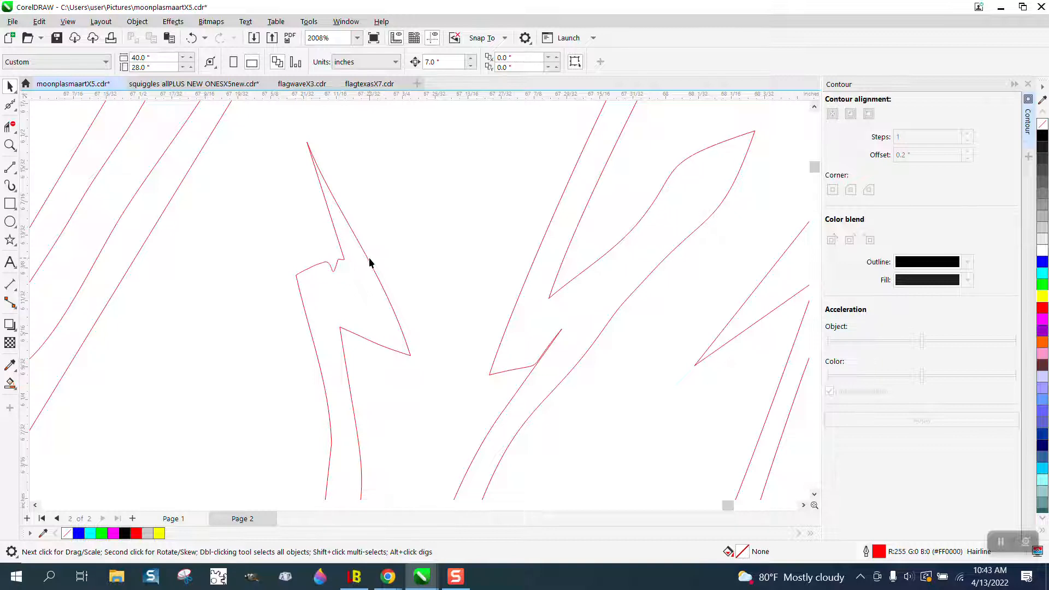
Step: Select the red lightning-shaped stroke and smooth its jagged corners with the Smooth tool
click(369, 263)
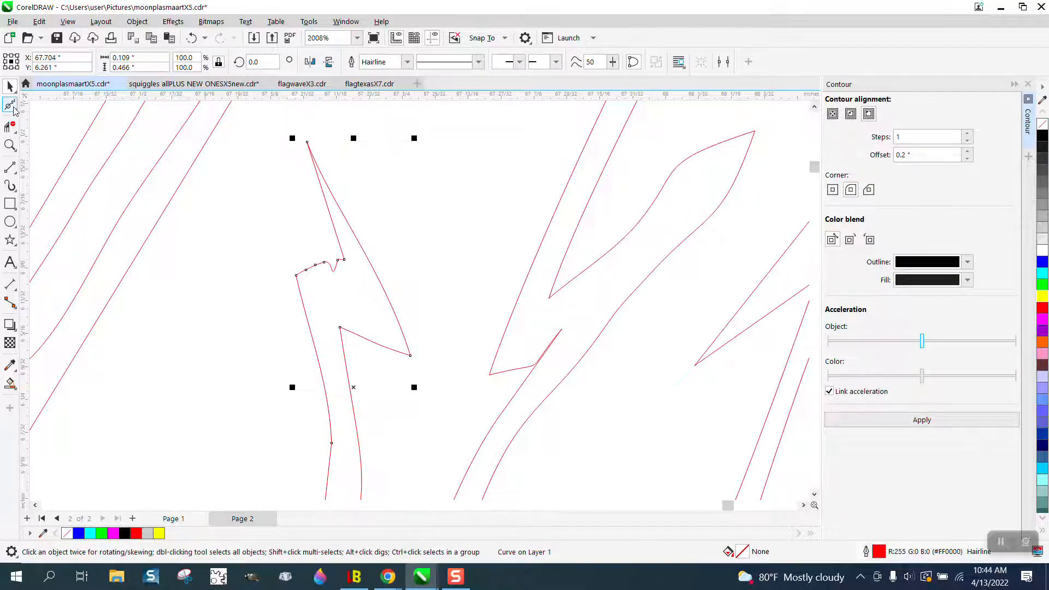
click(11, 106)
mouse_move(322, 198)
mouse_down()
mouse_move(340, 256)
mouse_move(316, 165)
mouse_move(398, 349)
mouse_move(417, 350)
mouse_up()
Step: Try to smooth the bend of the neighbouring feather stroke where its edges cross, using the Smooth tool
scroll(389, 310, down, 1)
scroll(389, 313, down, 1)
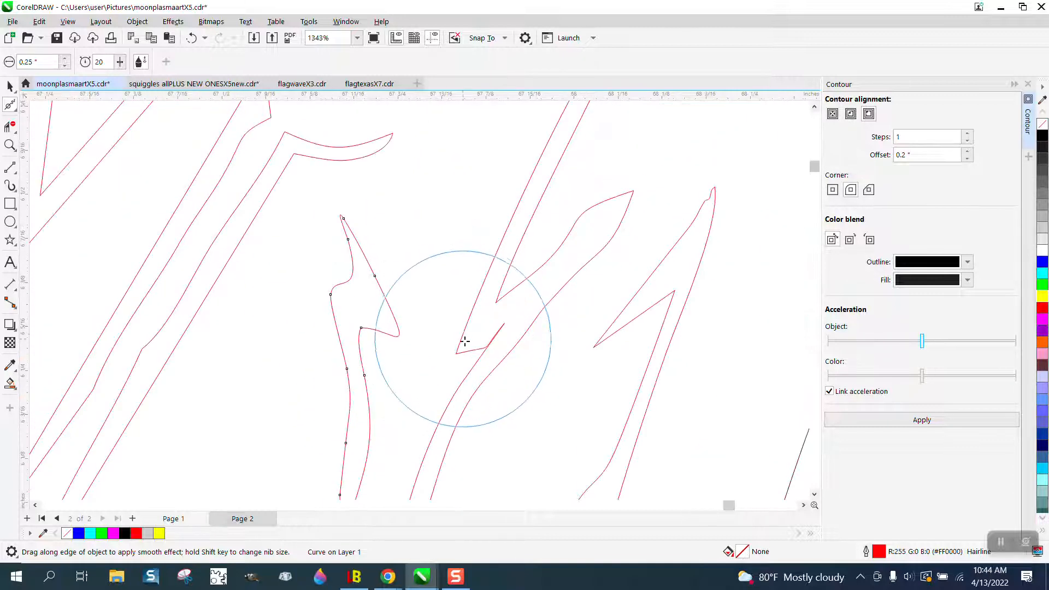
click(10, 145)
drag(525, 377, 608, 397)
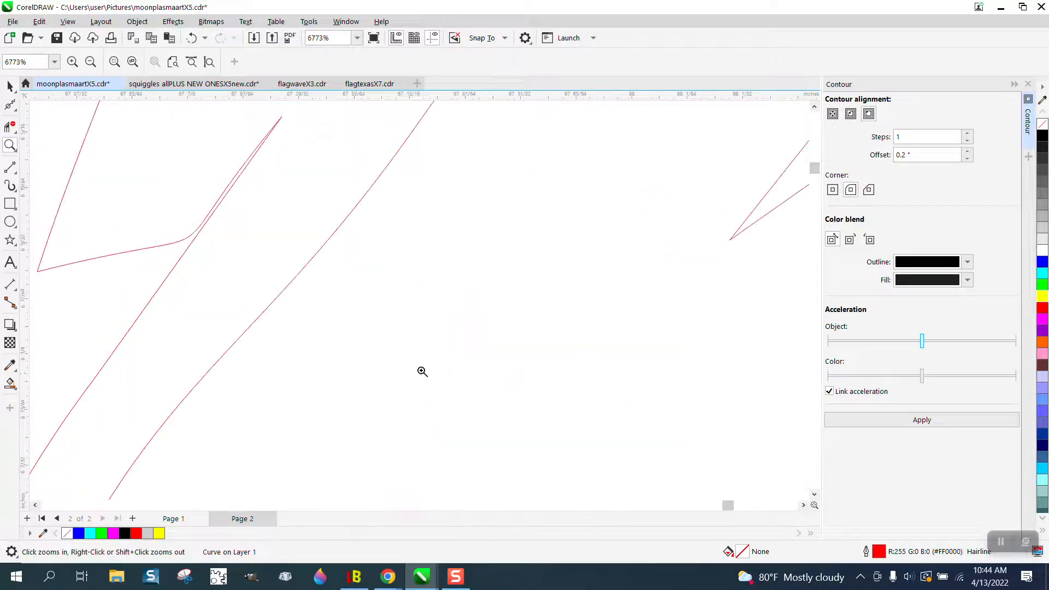
click(10, 105)
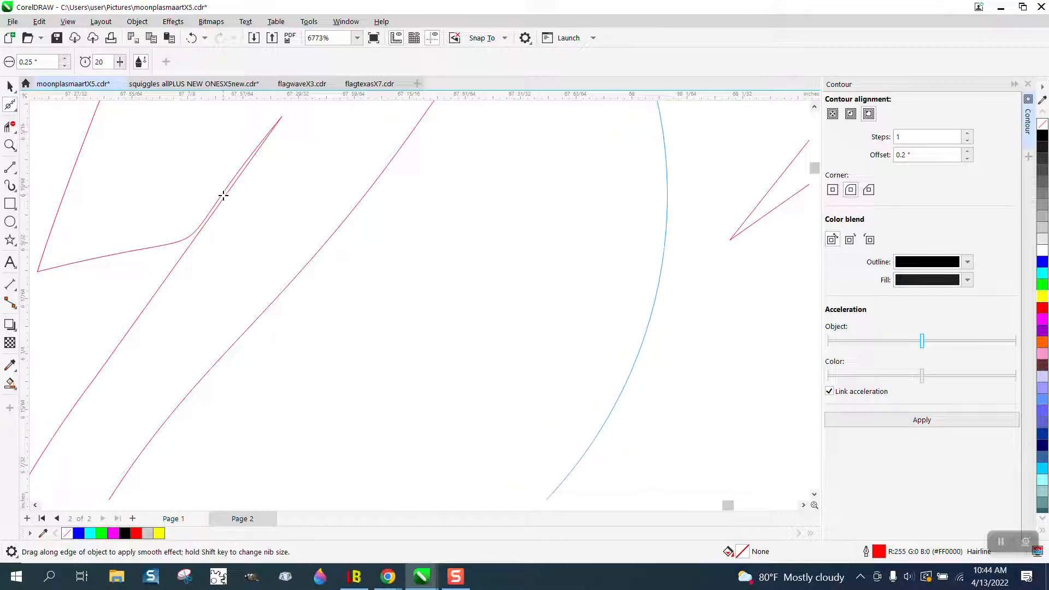
click(202, 224)
click(198, 225)
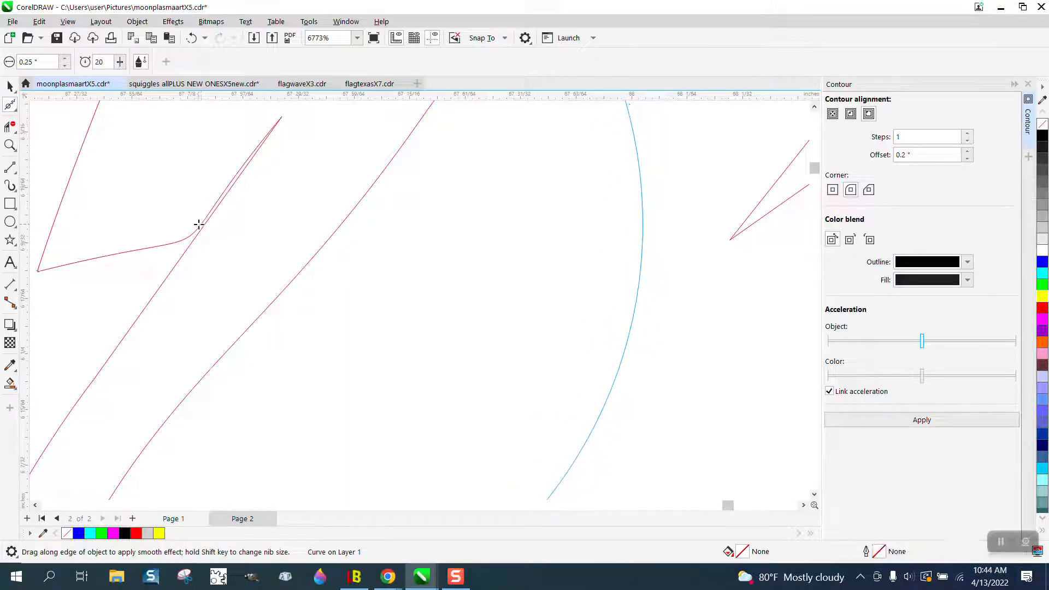
drag(189, 238, 187, 237)
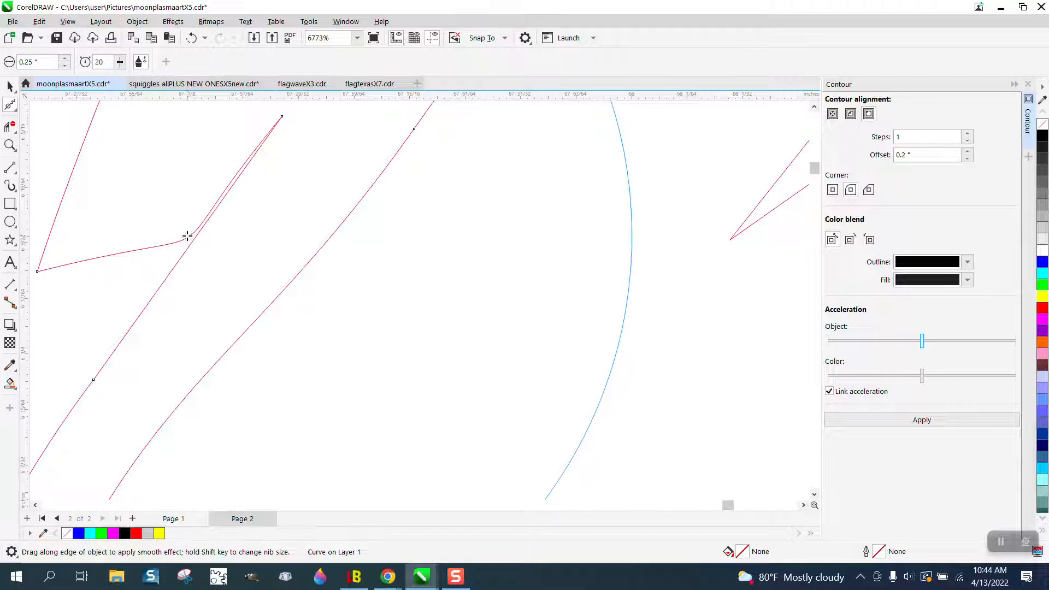
Step: Try to adjust the sharp tip node of the crossing feather stroke with the Shape tool
click(9, 85)
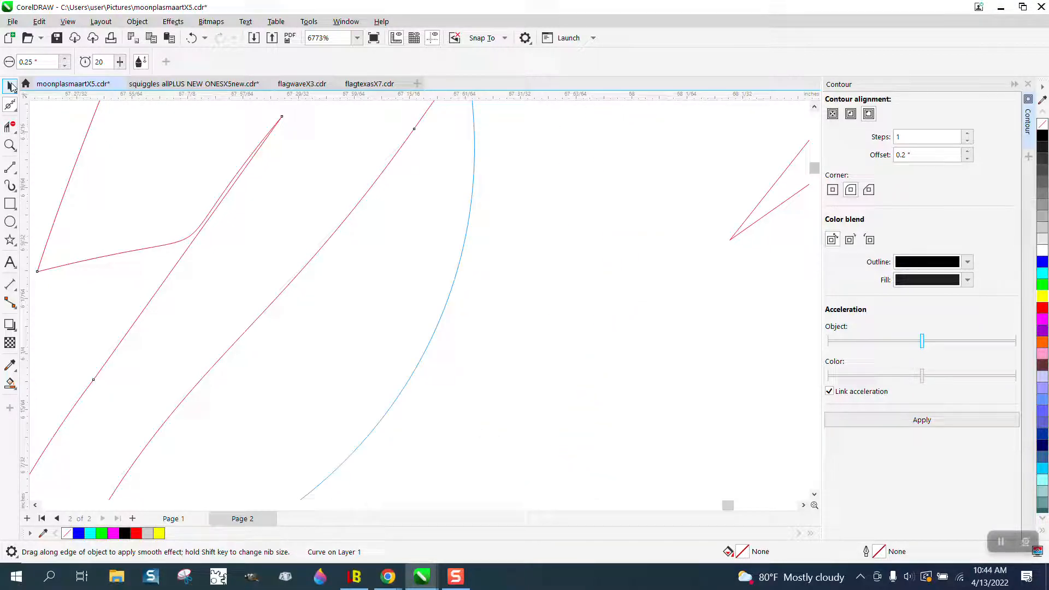
click(220, 199)
click(137, 21)
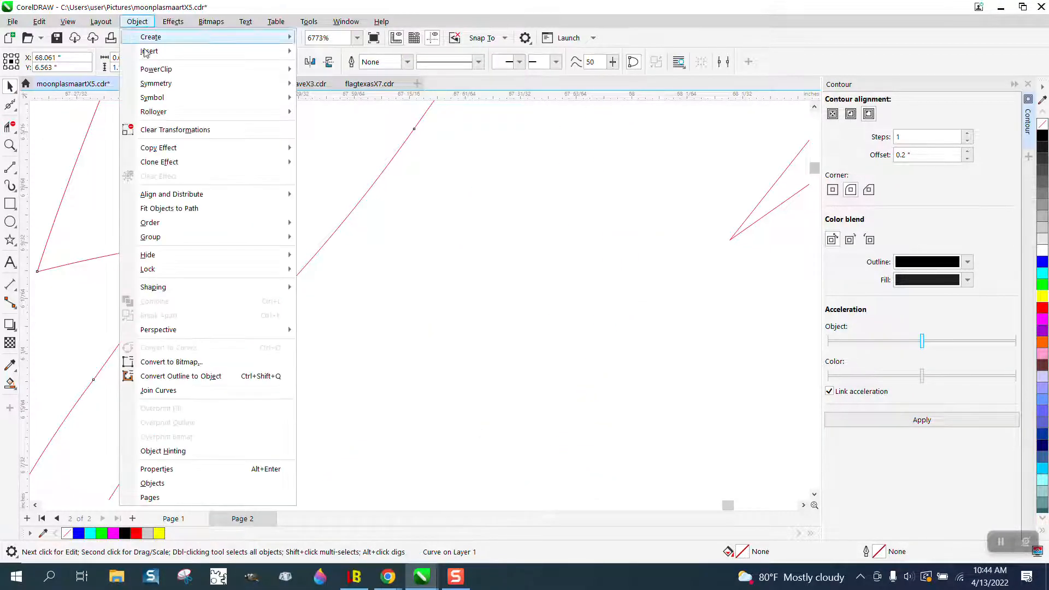
mouse_move(284, 287)
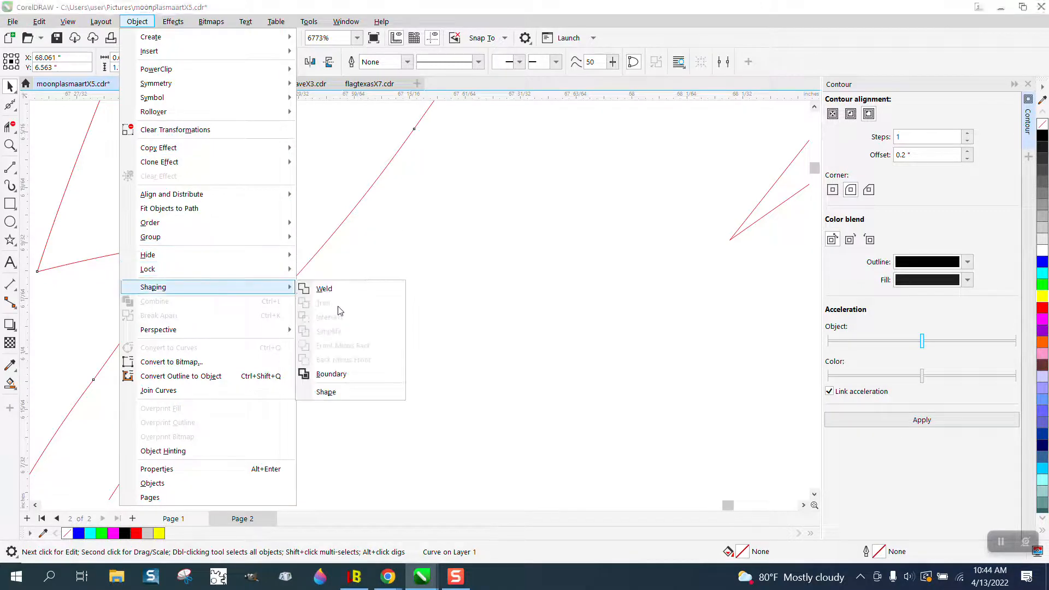
click(16, 108)
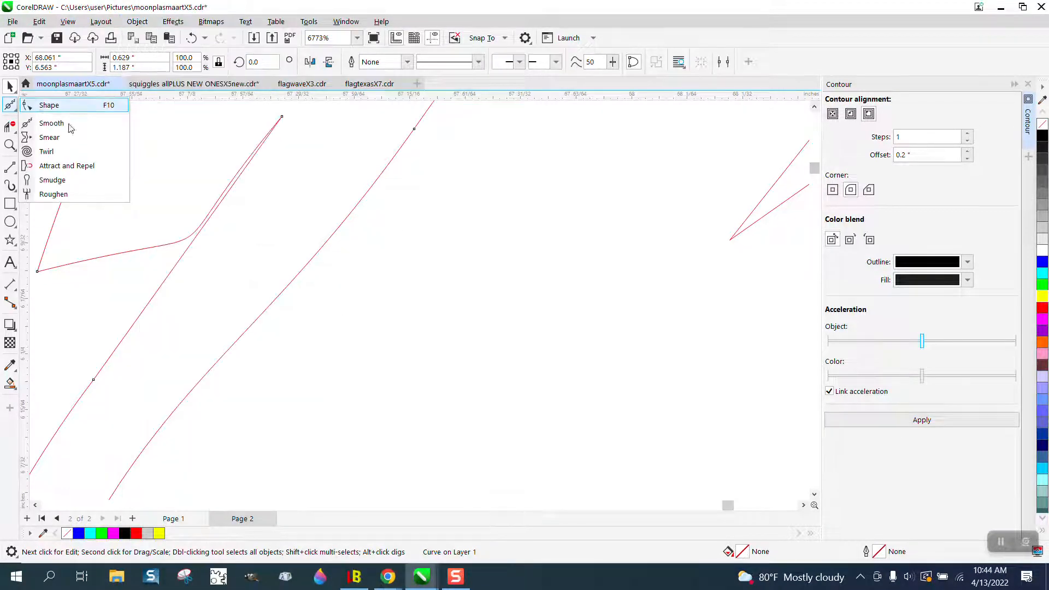
click(49, 104)
click(282, 118)
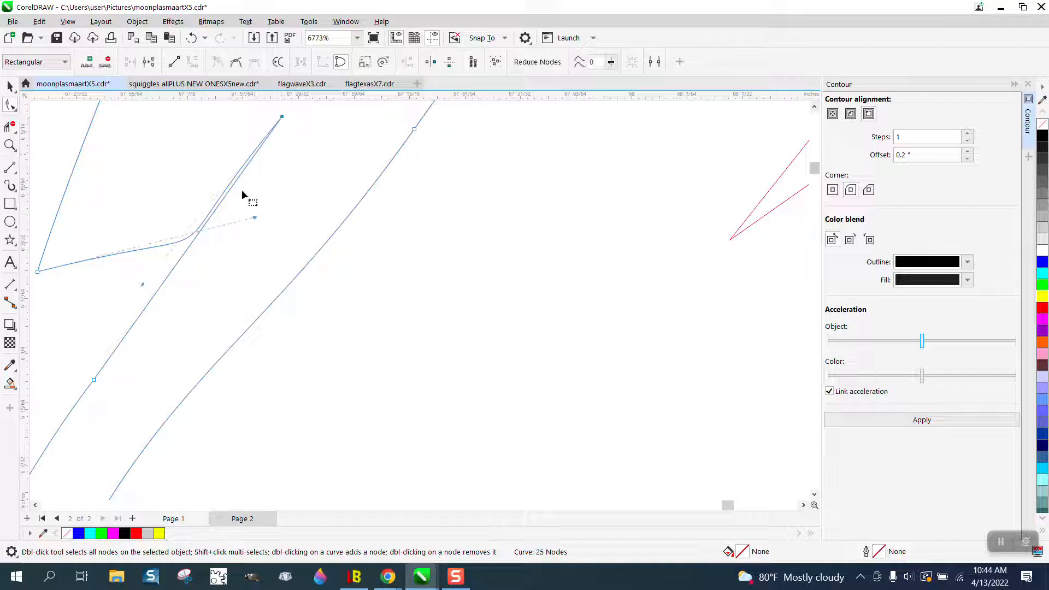
drag(249, 223, 75, 314)
Step: Move the duplicate curve without an outline off the feather strokes and clear the selection
click(10, 87)
scroll(258, 241, down, 6)
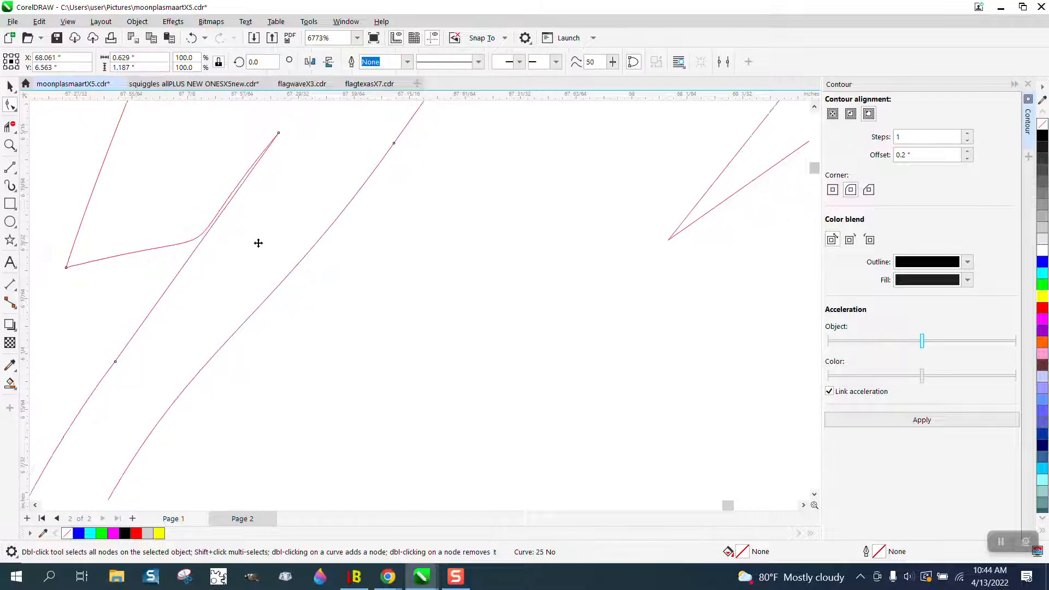
drag(258, 238, 481, 281)
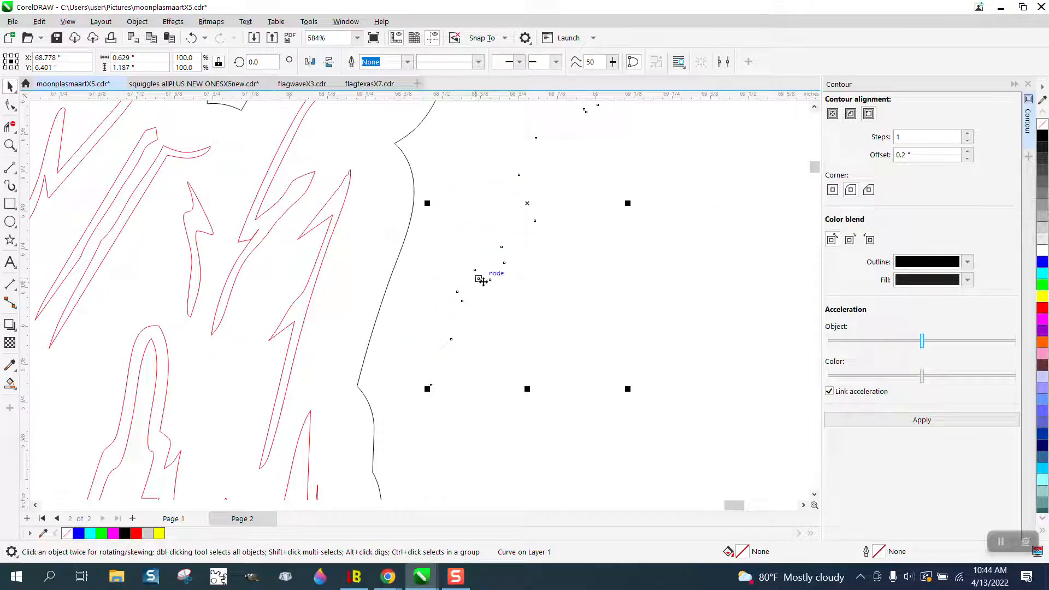
key(Escape)
Step: Remove the grey fill from the eagle on the yellow rectangle and give it a black outline
scroll(482, 280, down, 3)
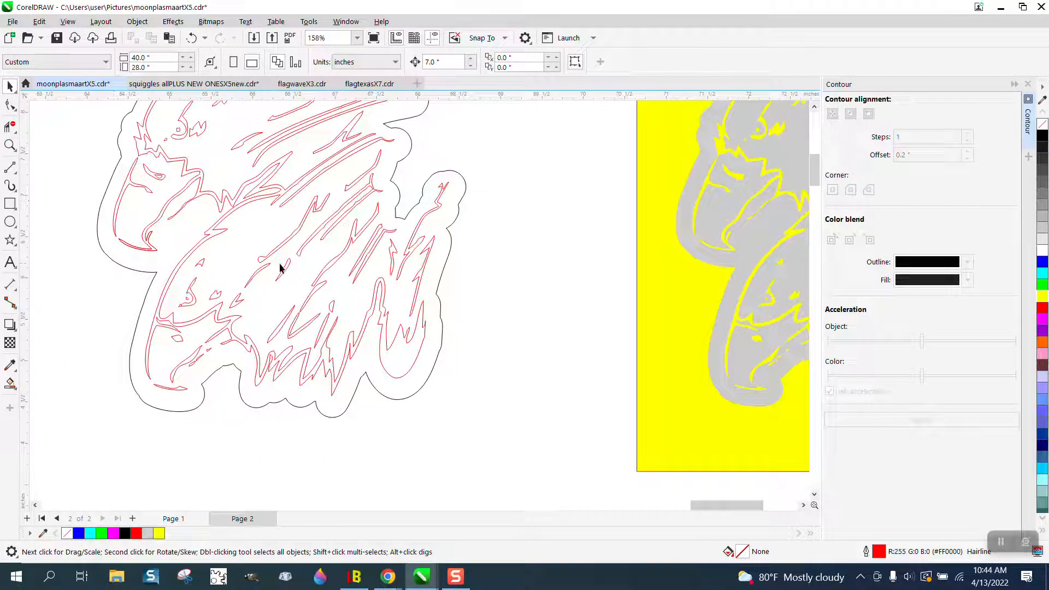
scroll(464, 314, down, 2)
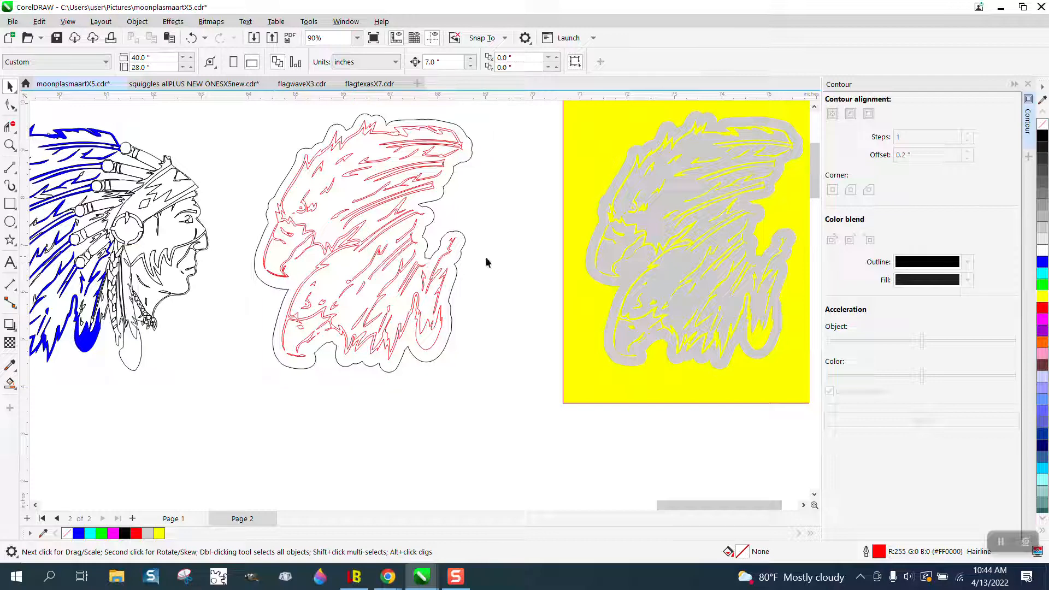
click(679, 264)
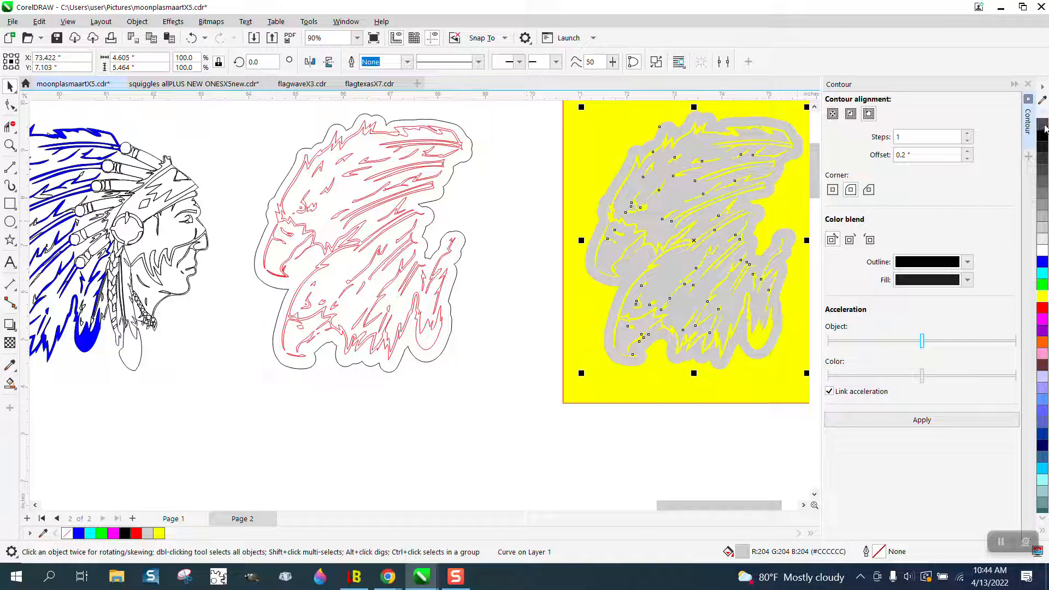
click(1043, 125)
right_click(1043, 136)
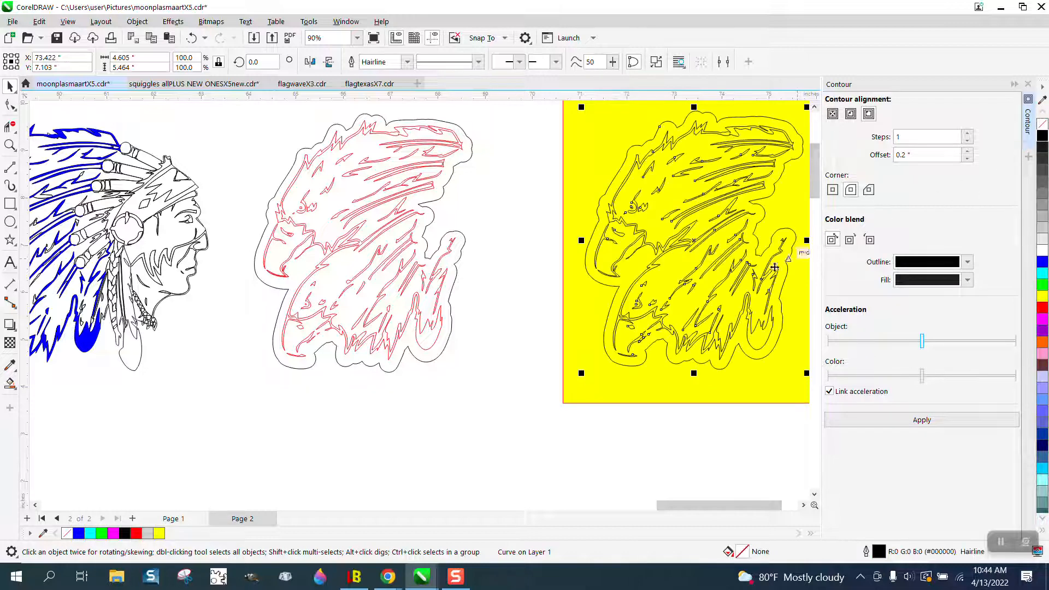
Step: Examine the pinched feather stroke at the middle of the black eagle outline up close
click(10, 144)
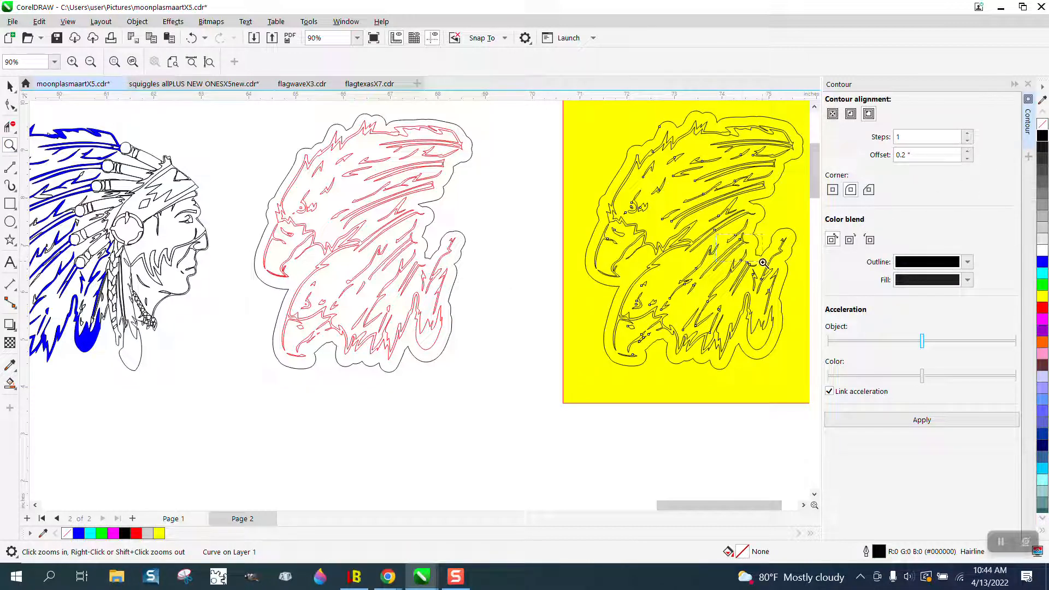
drag(763, 262, 765, 263)
scroll(533, 275, down, 1)
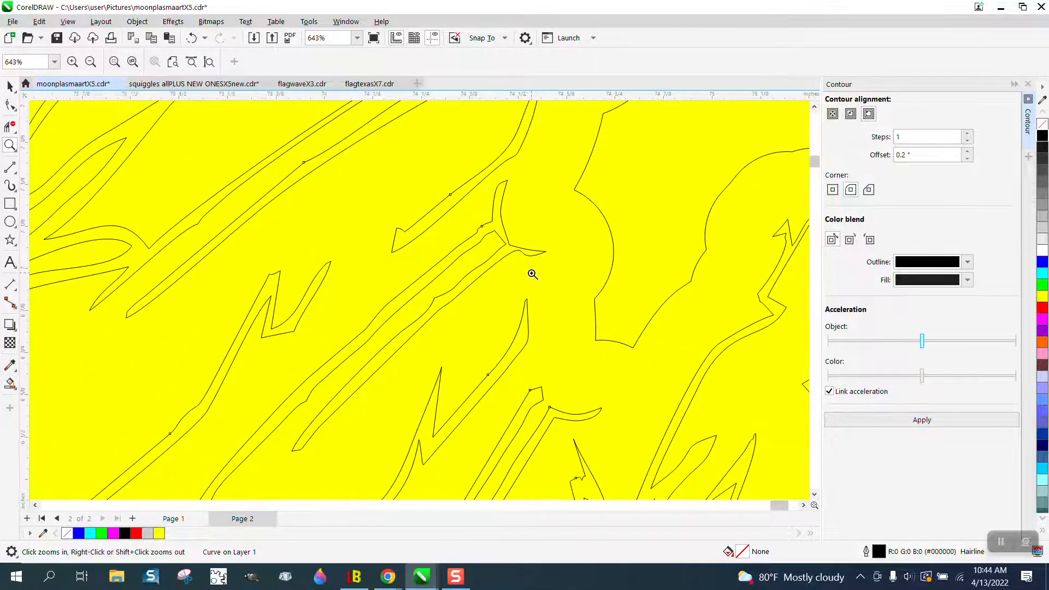
scroll(533, 274, down, 1)
scroll(534, 275, down, 1)
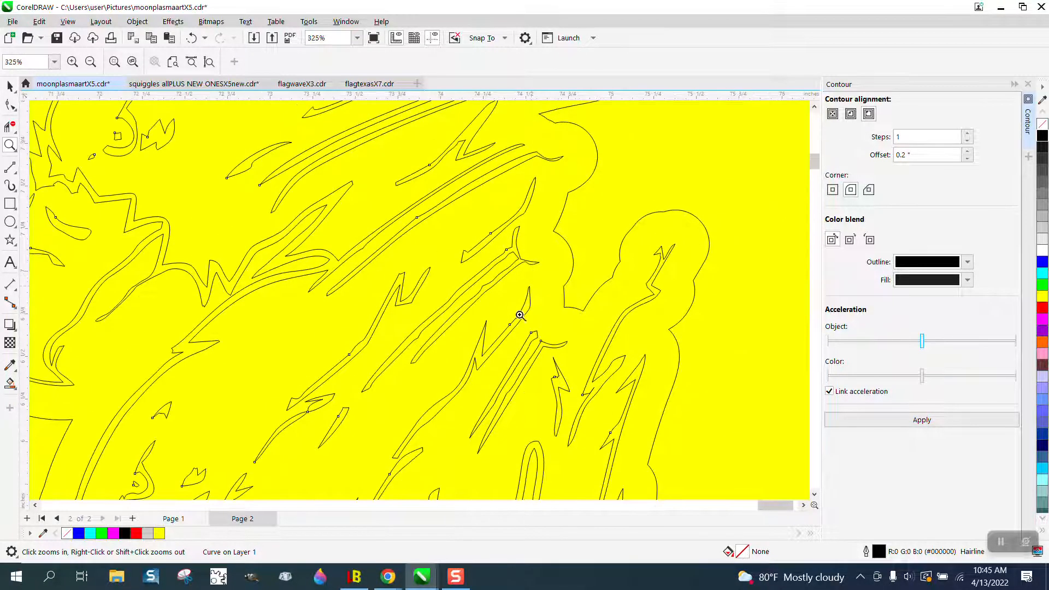
drag(273, 377, 367, 434)
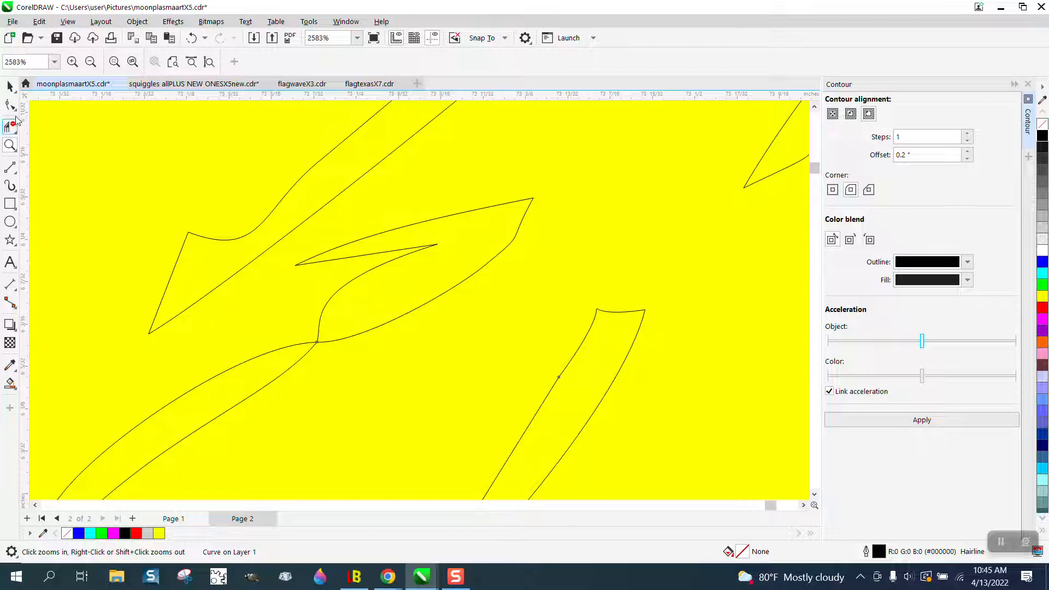
click(10, 105)
click(18, 111)
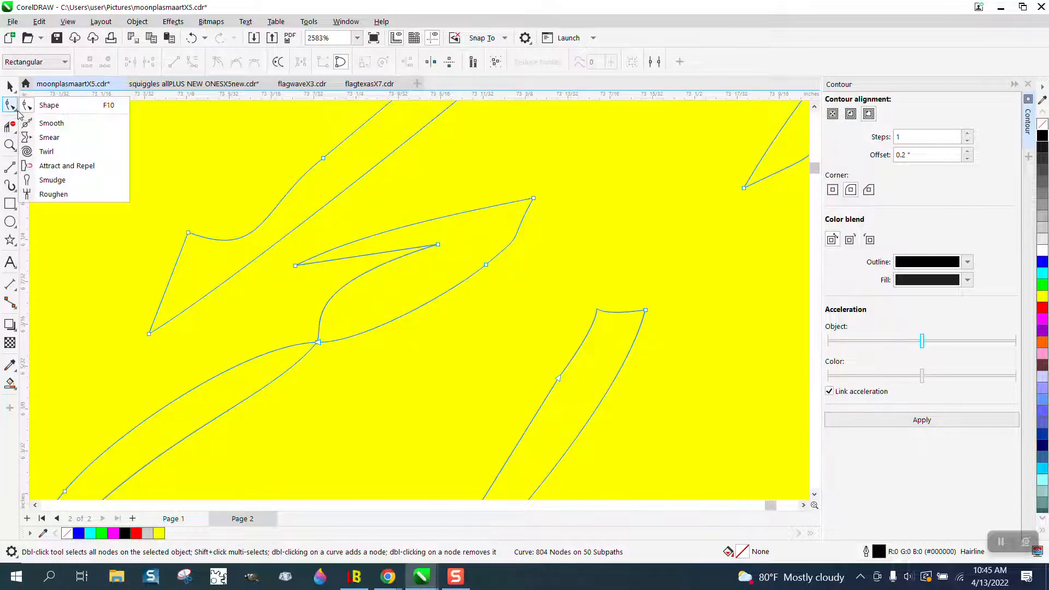
click(53, 123)
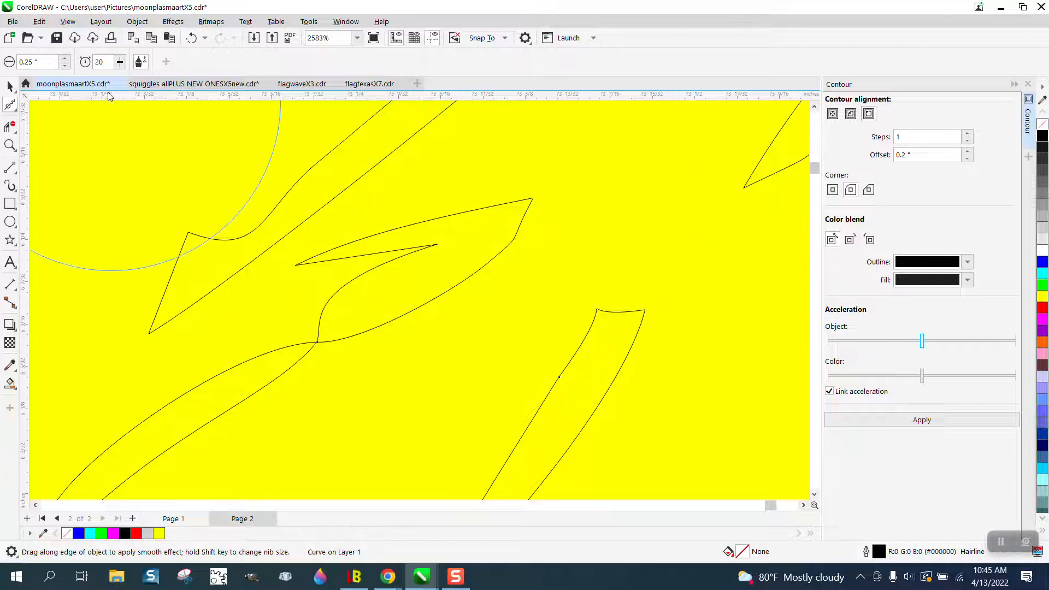
click(10, 85)
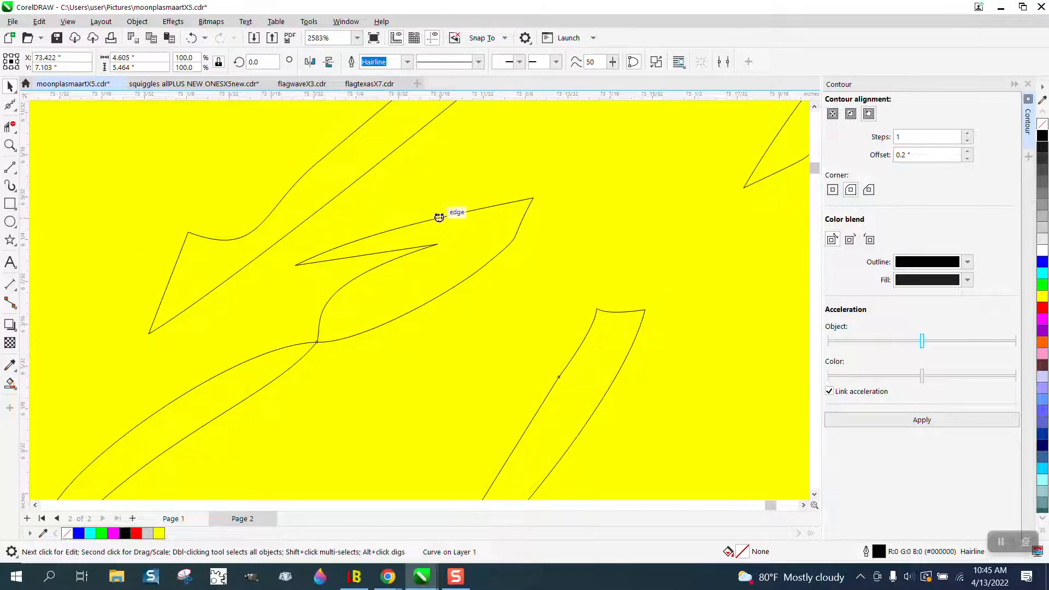
click(137, 21)
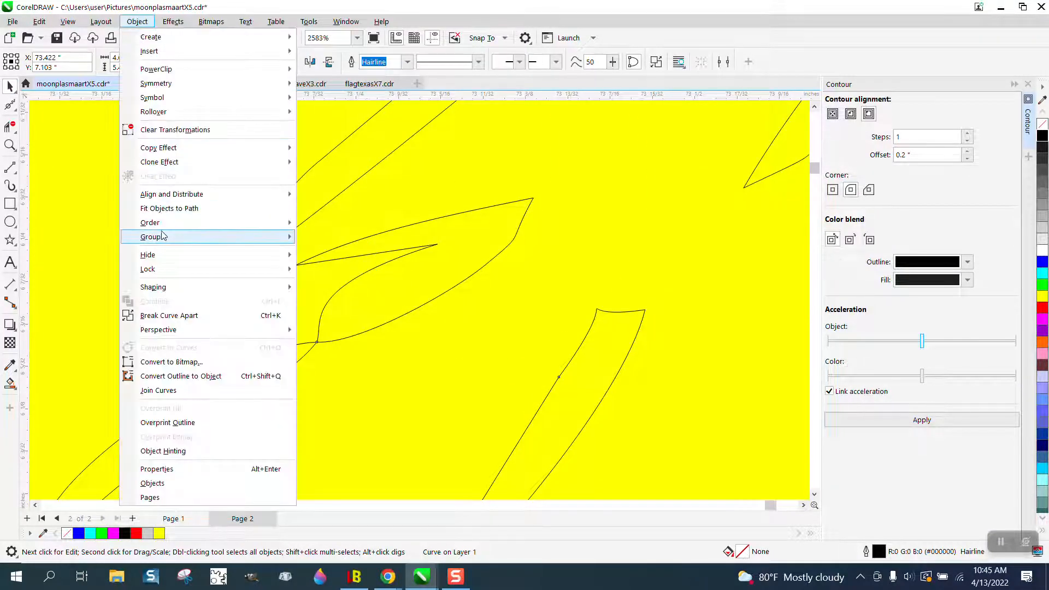
mouse_move(194, 243)
click(538, 296)
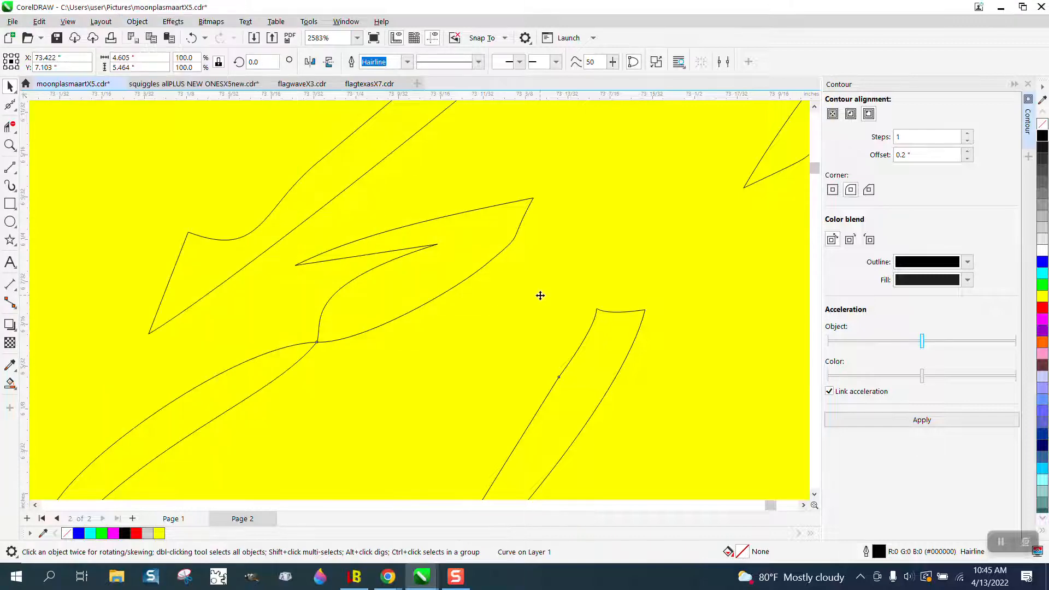
click(542, 292)
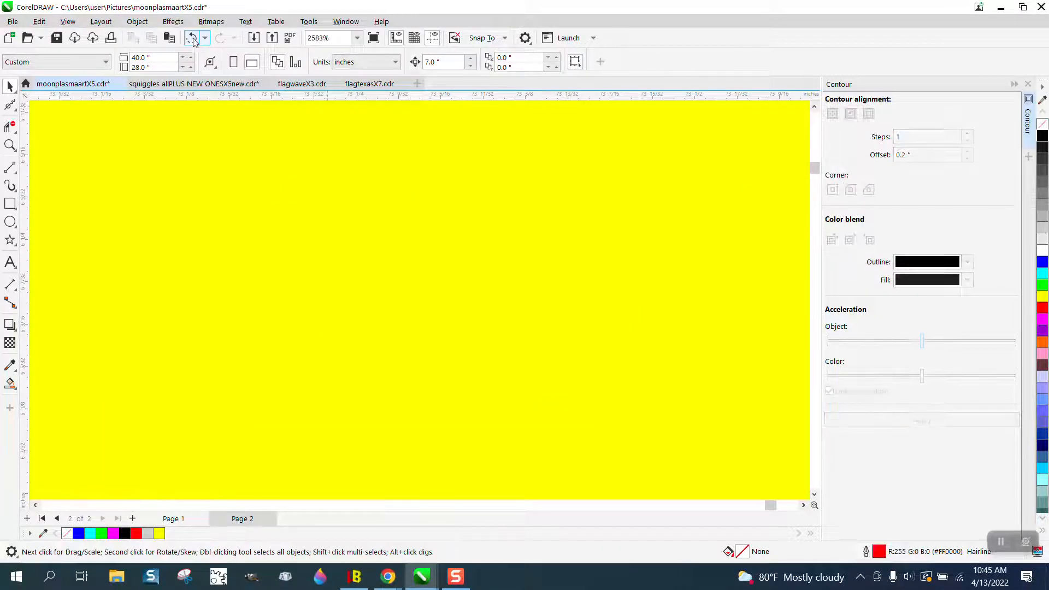
scroll(493, 218, down, 2)
click(545, 282)
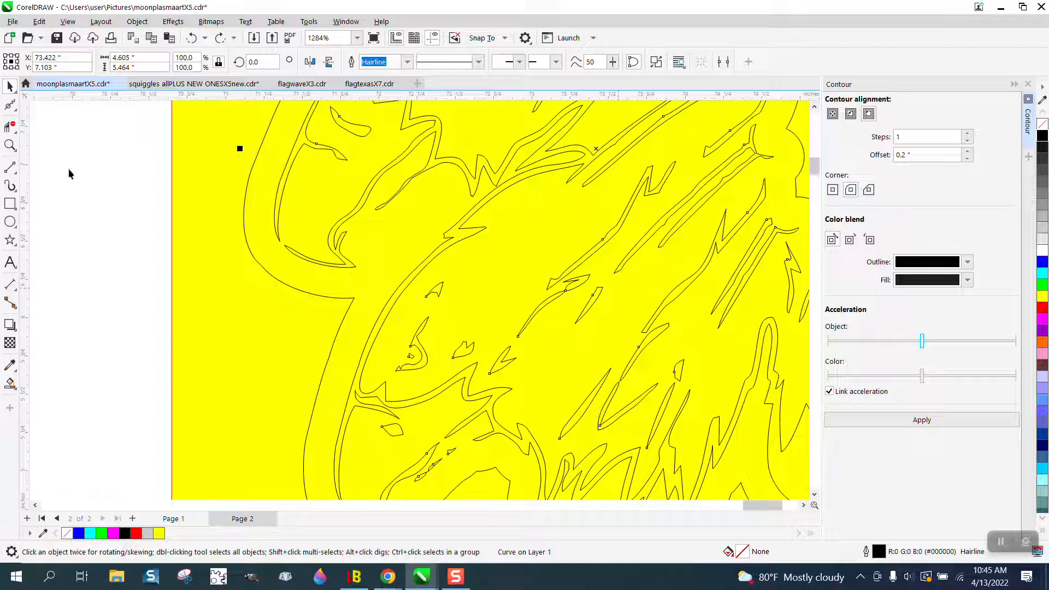
Step: Delete the yellow background rectangle behind the black eagle outline
click(68, 170)
click(199, 170)
key(Delete)
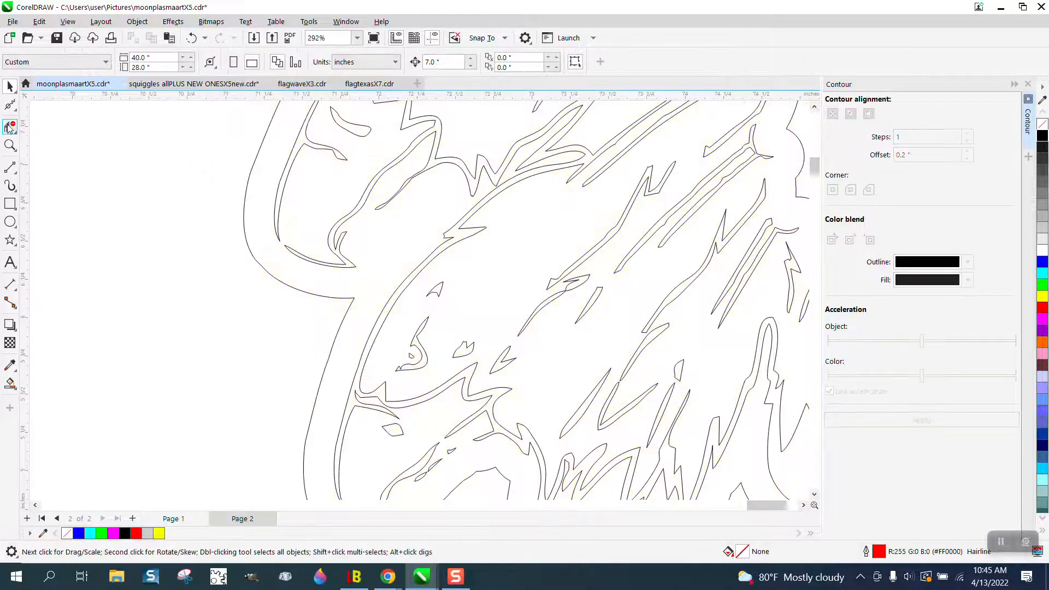
Step: Move the pinched feather stroke's notch and base nodes with the Shape tool to separate its upper part from the lower part
click(7, 144)
drag(548, 266, 667, 335)
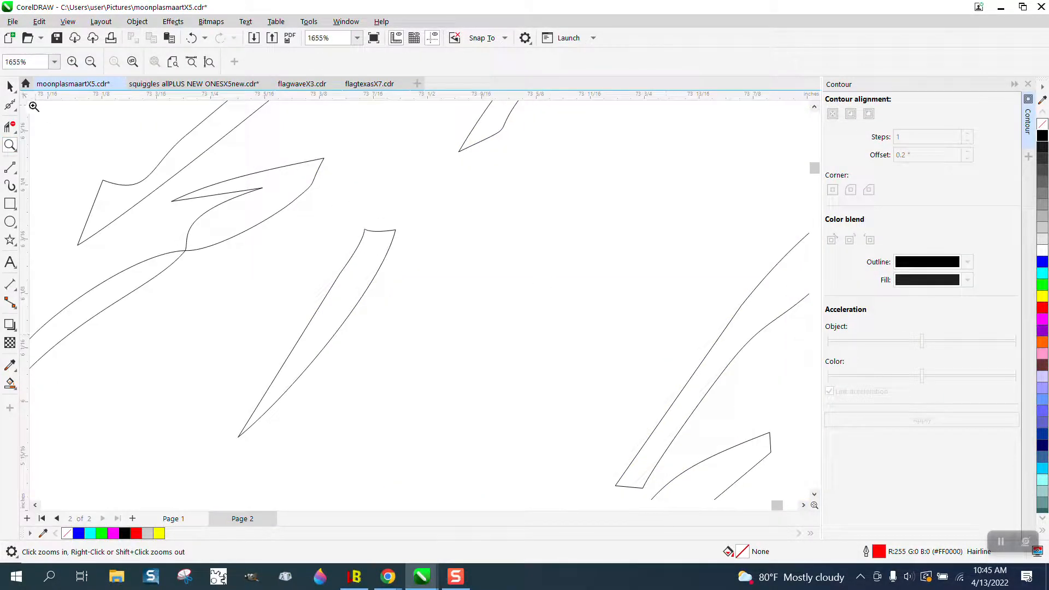
click(14, 110)
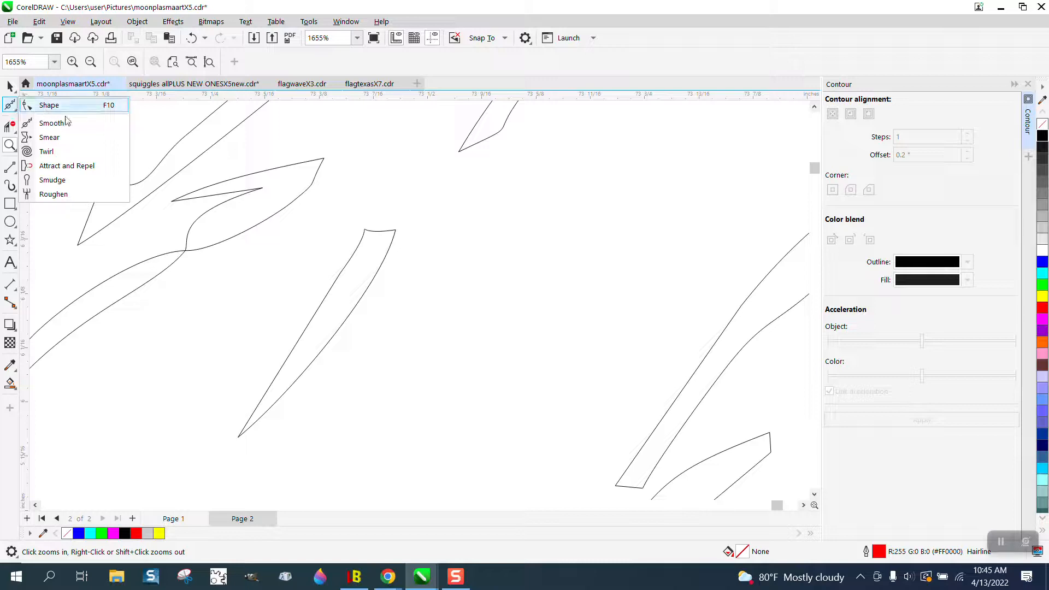
click(44, 103)
click(300, 194)
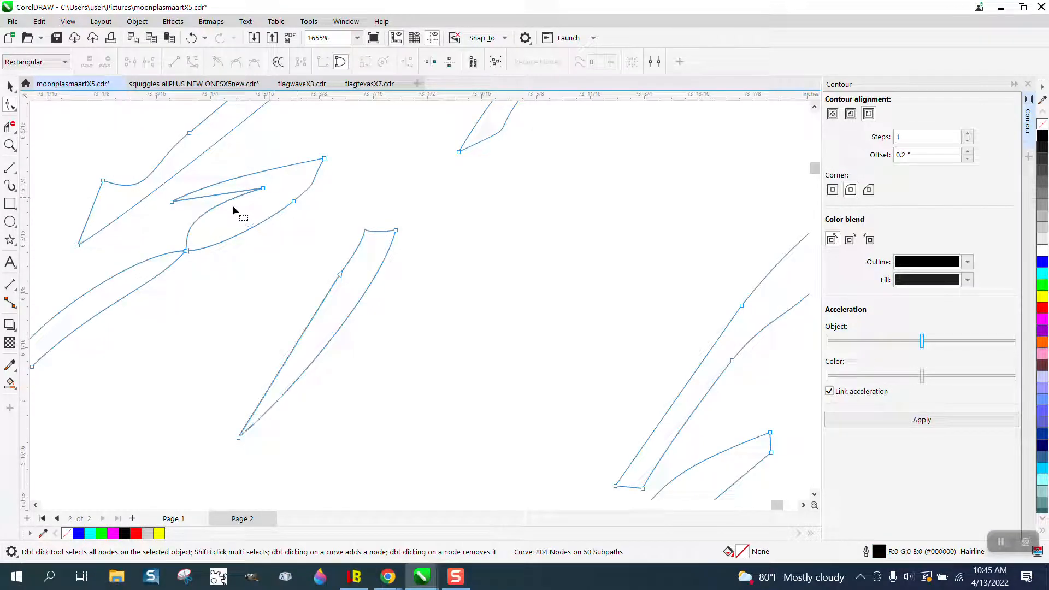
drag(172, 202, 239, 205)
drag(188, 252, 202, 241)
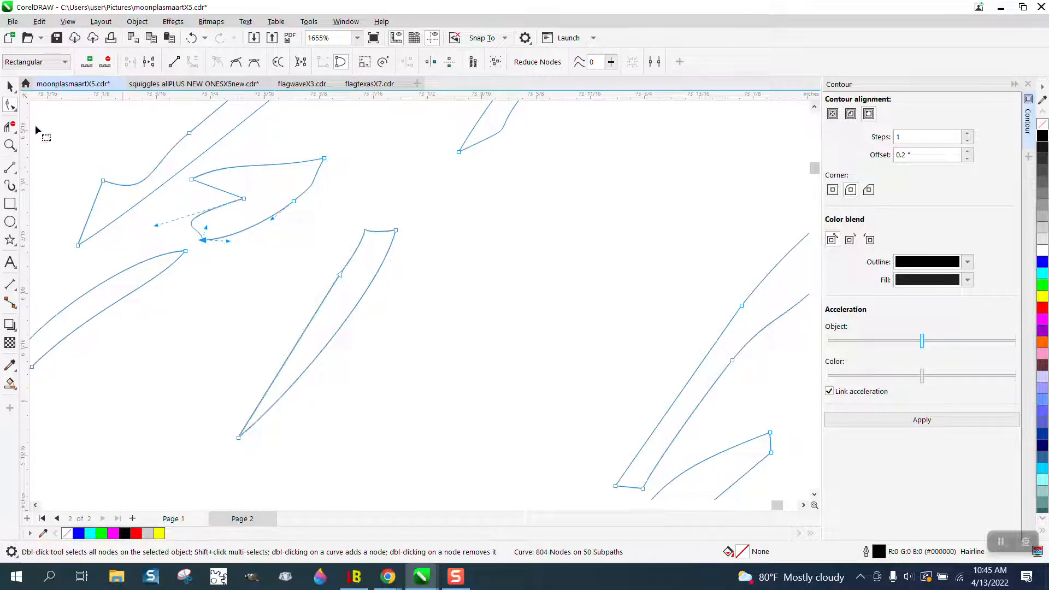
Step: Round the corners of the separated feather pieces and nearby strokes in the black eagle outline with the Smooth tool
click(17, 113)
click(55, 122)
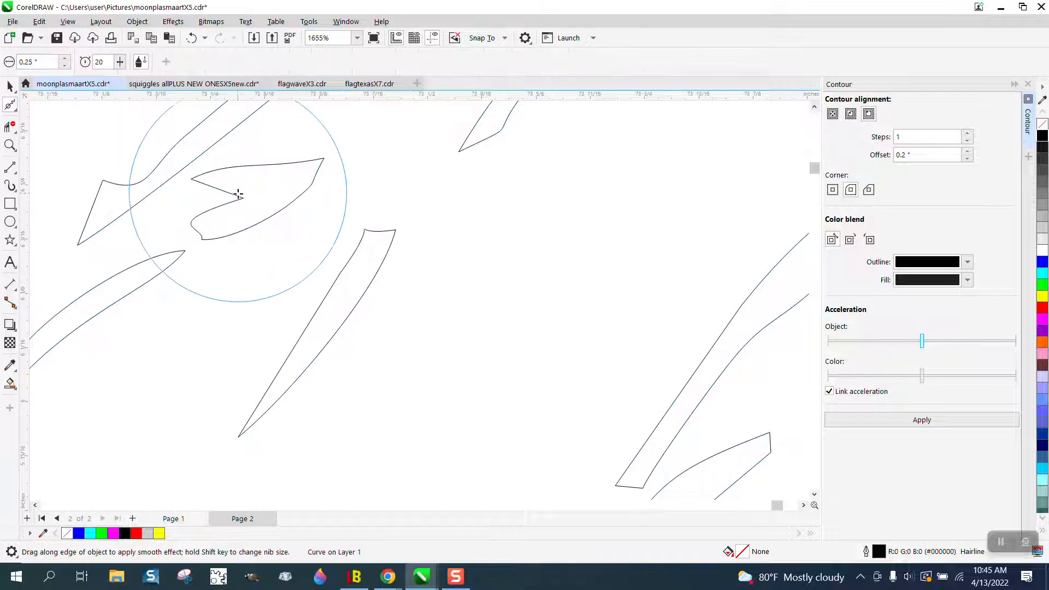
mouse_move(238, 199)
mouse_down()
mouse_move(302, 204)
mouse_move(400, 239)
mouse_move(232, 244)
mouse_move(171, 267)
mouse_move(103, 235)
mouse_move(106, 193)
mouse_move(150, 190)
mouse_up()
scroll(325, 250, down, 5)
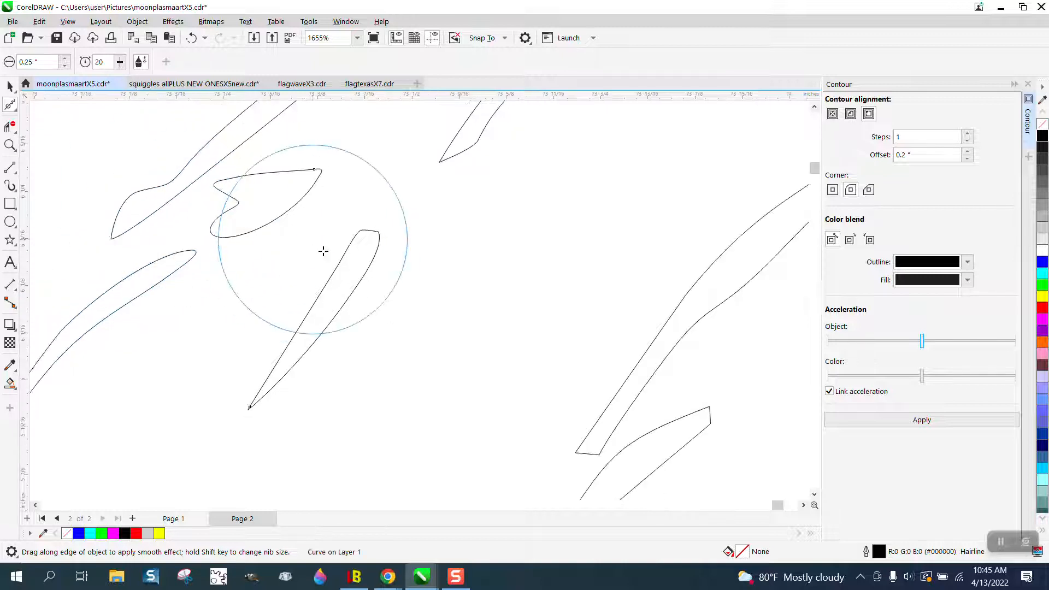
mouse_move(379, 202)
mouse_down()
mouse_move(402, 183)
mouse_move(503, 290)
mouse_move(466, 356)
mouse_move(492, 328)
mouse_move(541, 354)
mouse_move(538, 336)
mouse_move(584, 424)
mouse_move(569, 460)
mouse_move(619, 446)
mouse_up()
Step: Create a grey filled copy of the black eagle outline with Smart Fill, without an outline, and move it to the right of the original
scroll(293, 234, down, 5)
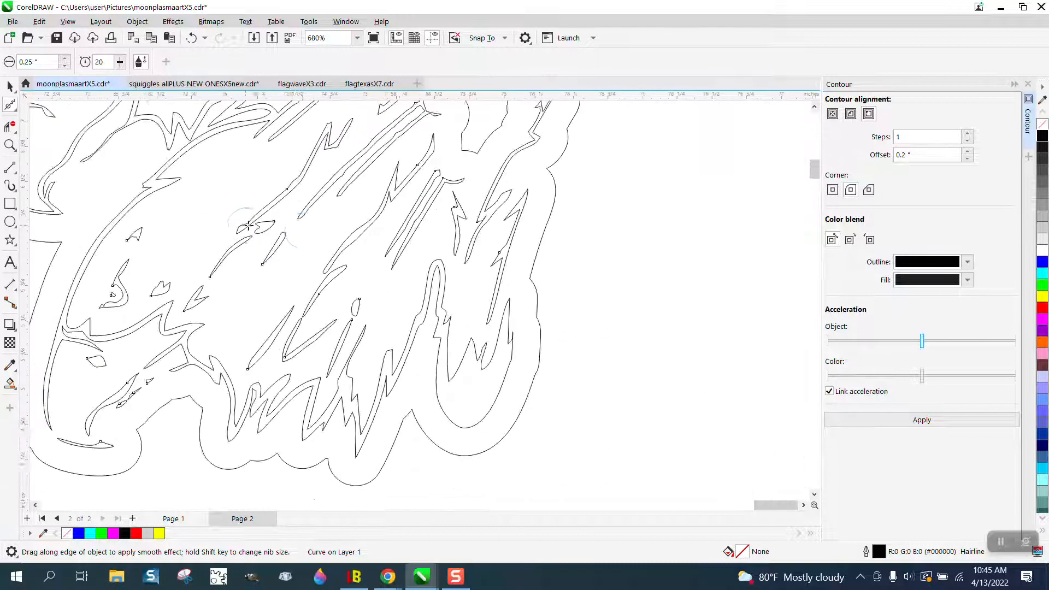
scroll(398, 254, down, 1)
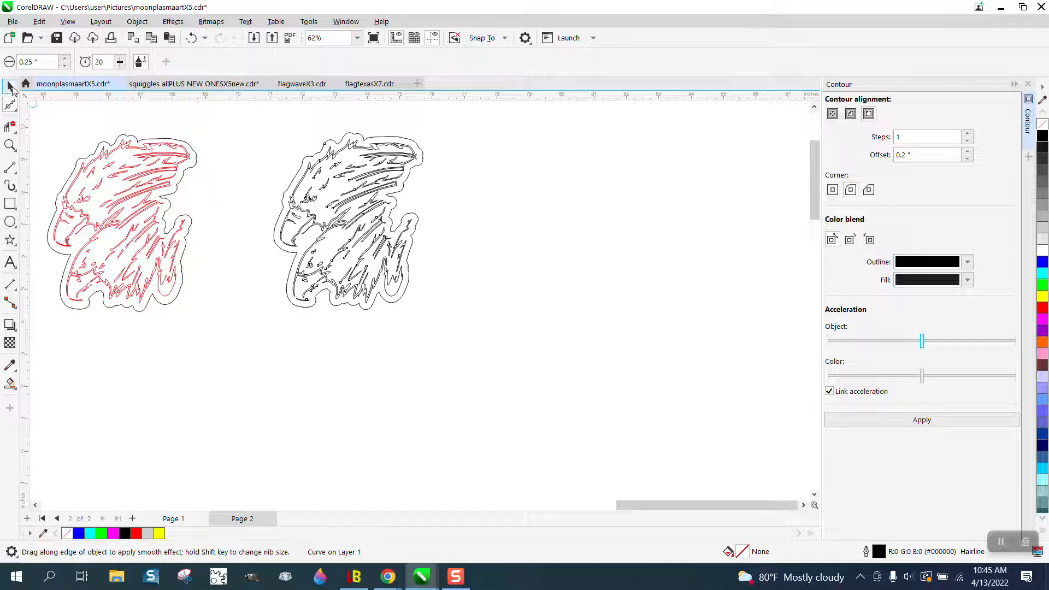
click(10, 86)
click(11, 382)
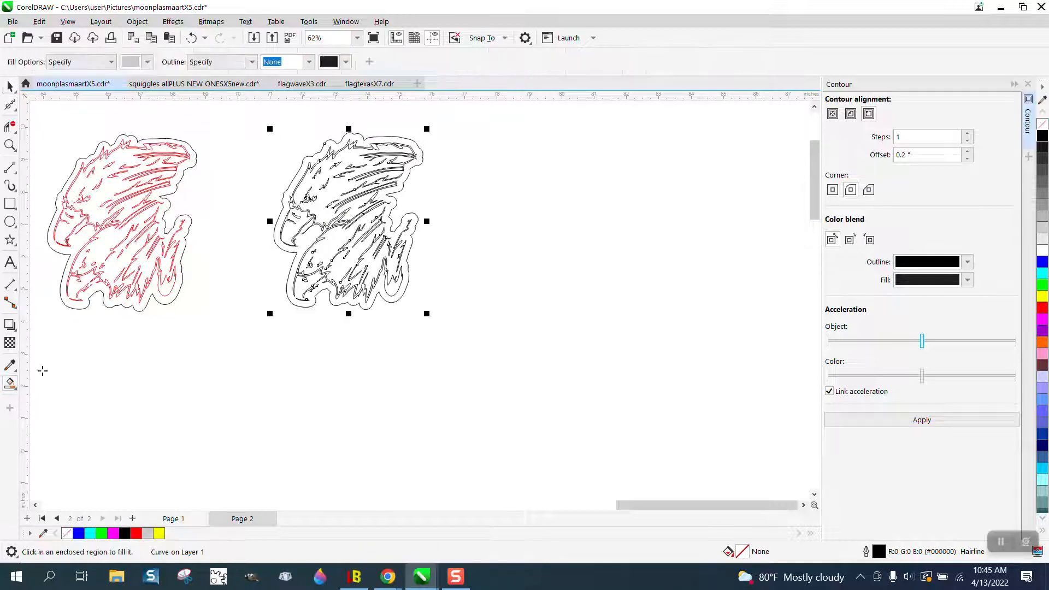
click(334, 193)
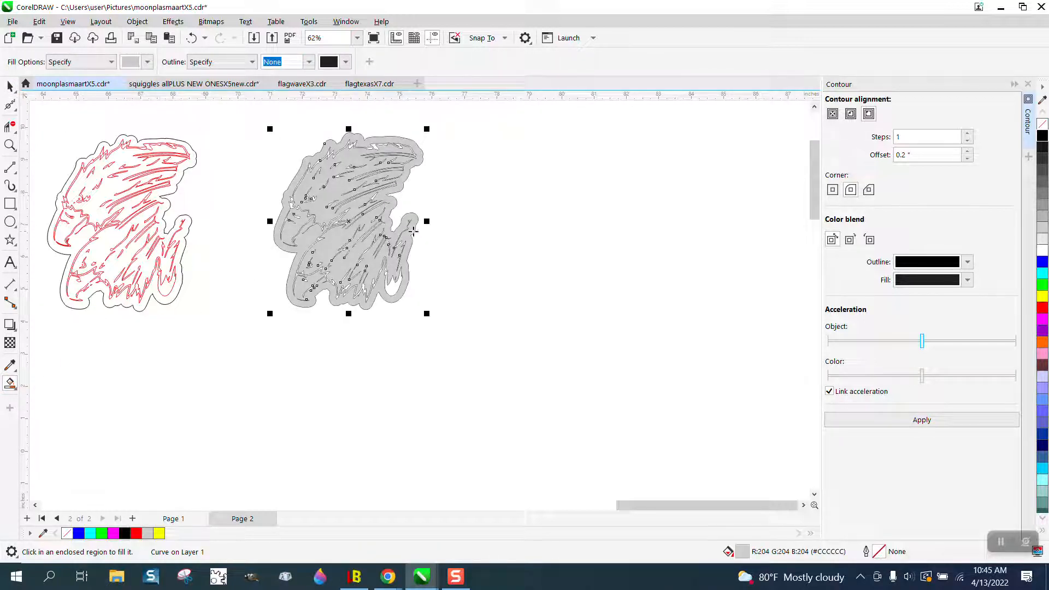
click(8, 86)
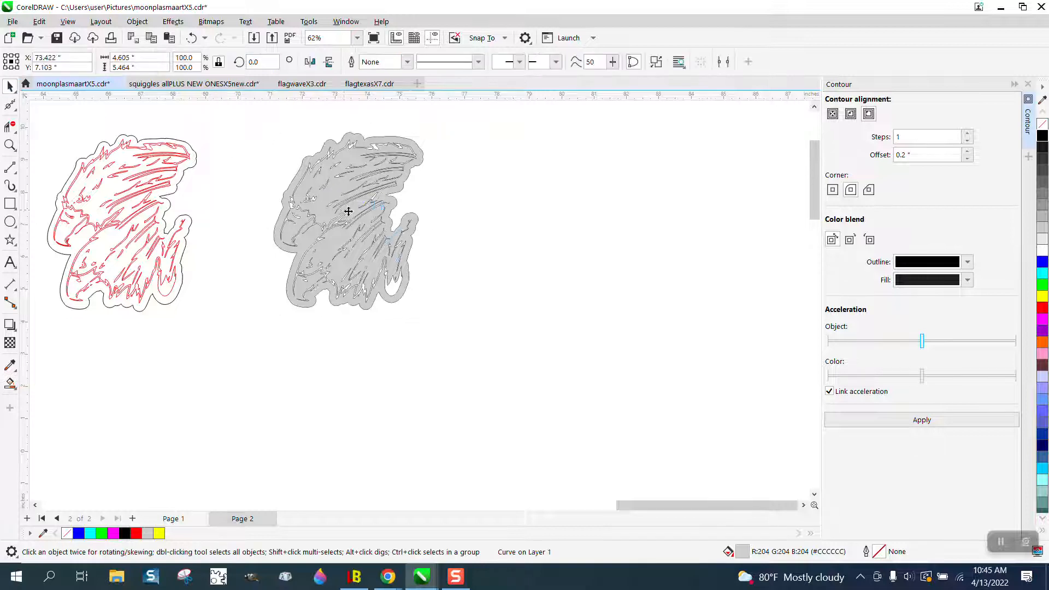
drag(348, 211, 506, 222)
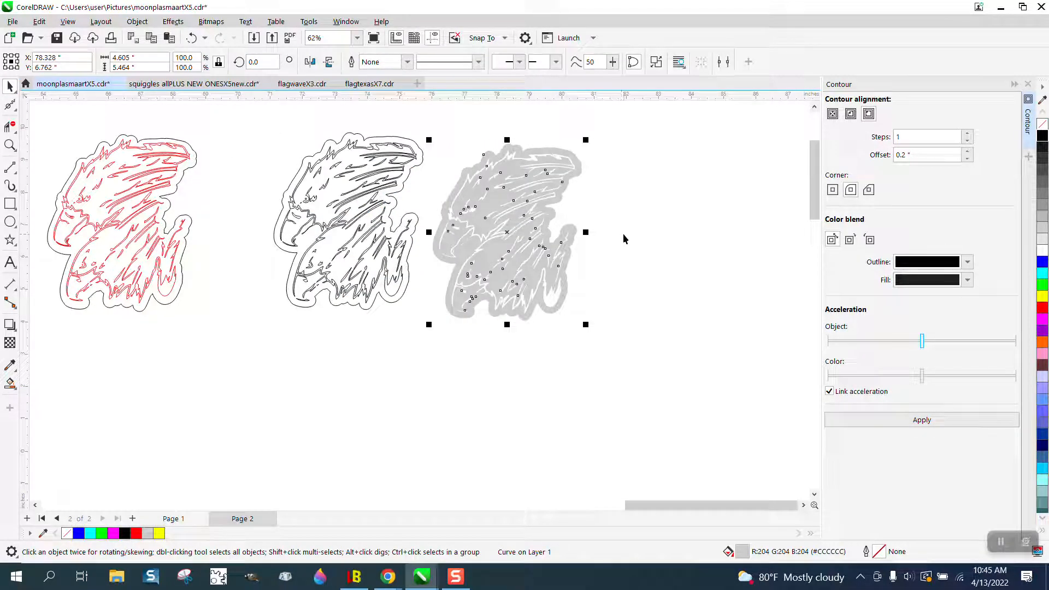